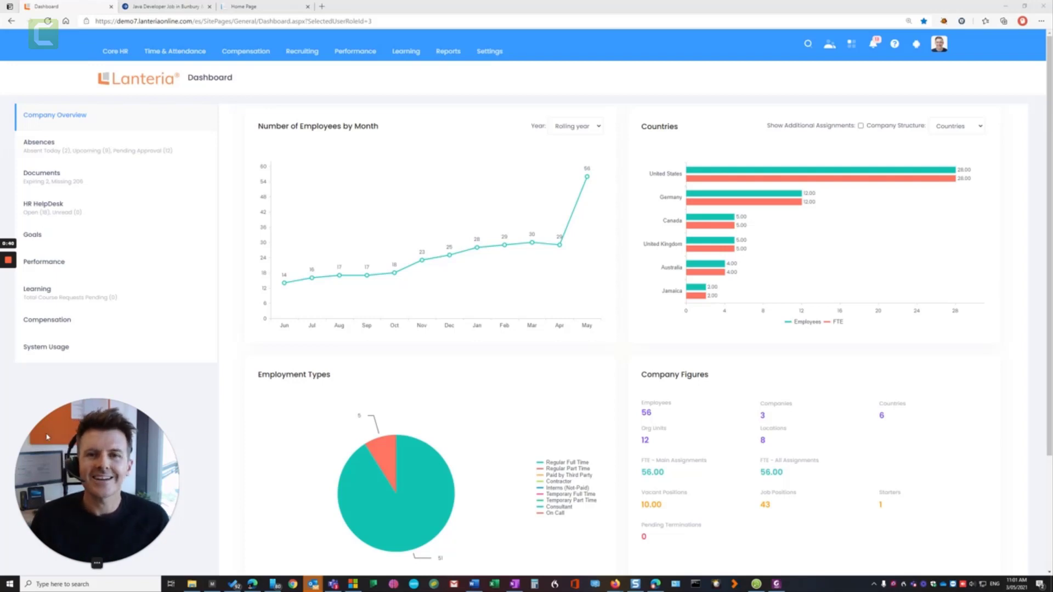
Show the recruiting job openings list and clear its search filter
mouse_move(302, 57)
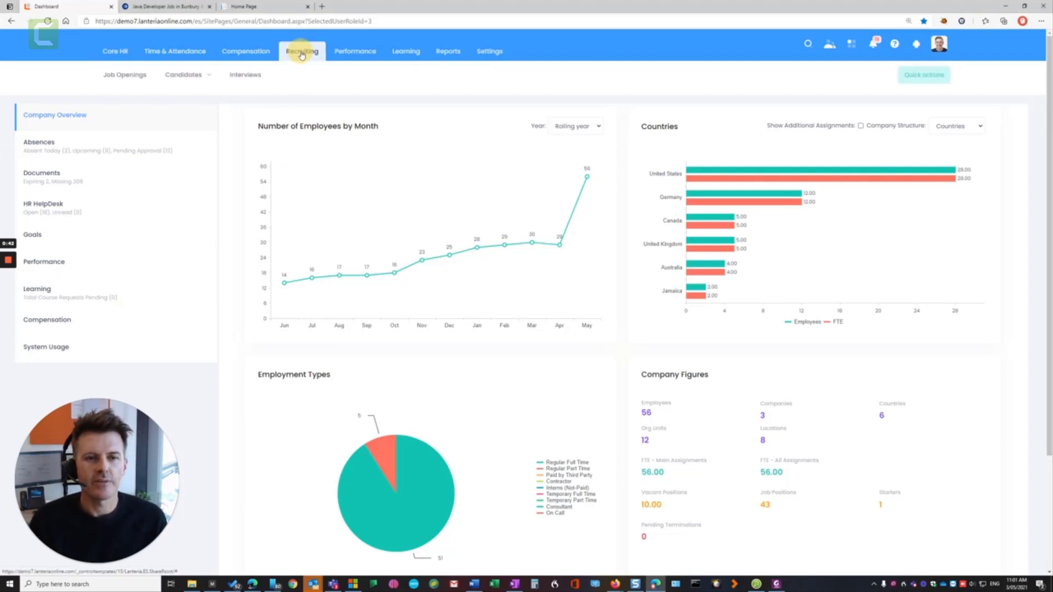
left_click(132, 75)
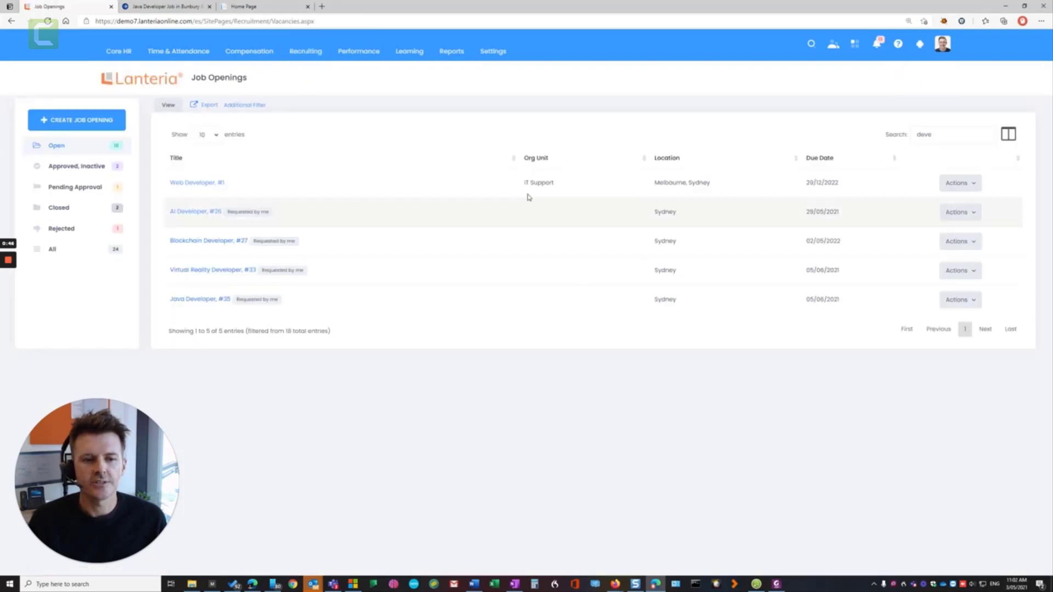
left_click(891, 135)
key("BackSpace")
key("BackSpace")
key("BackSpace")
key("BackSpace")
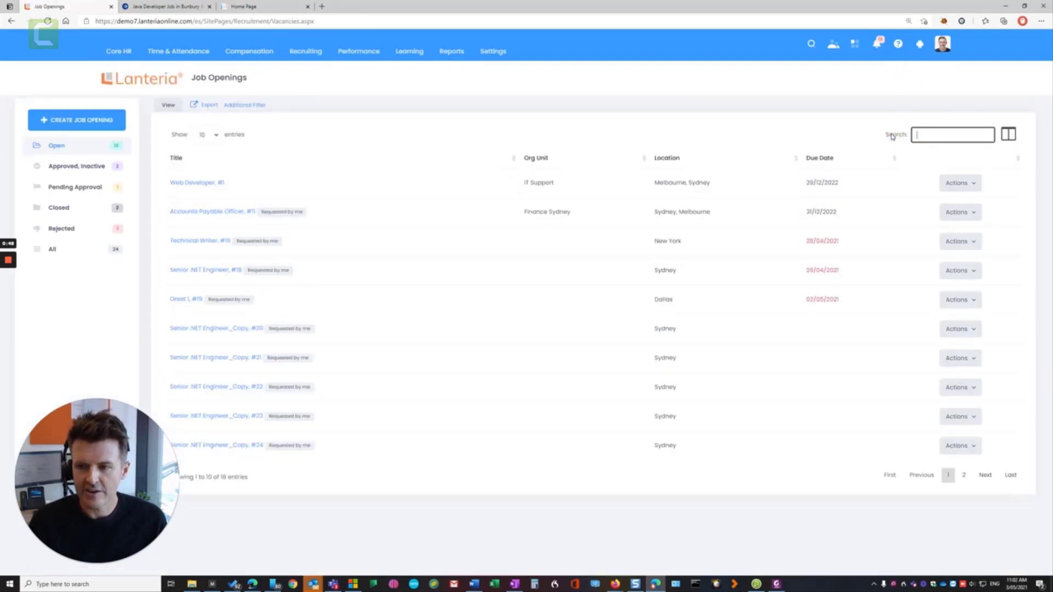
Create a job opening titled Payroll Officer with job role Sales Rep and location Sydney
left_click(44, 119)
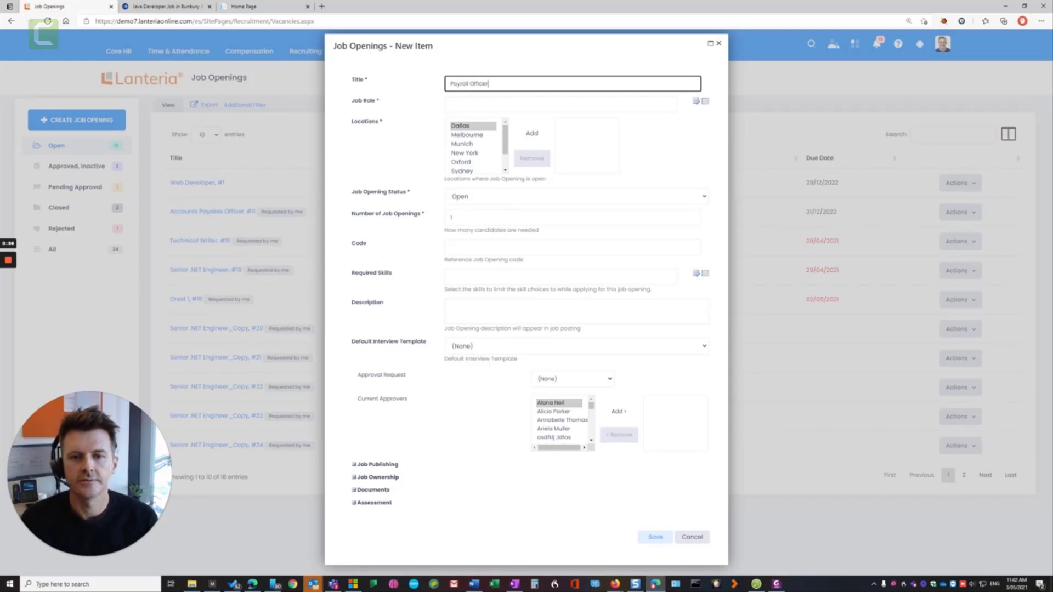
left_click(696, 101)
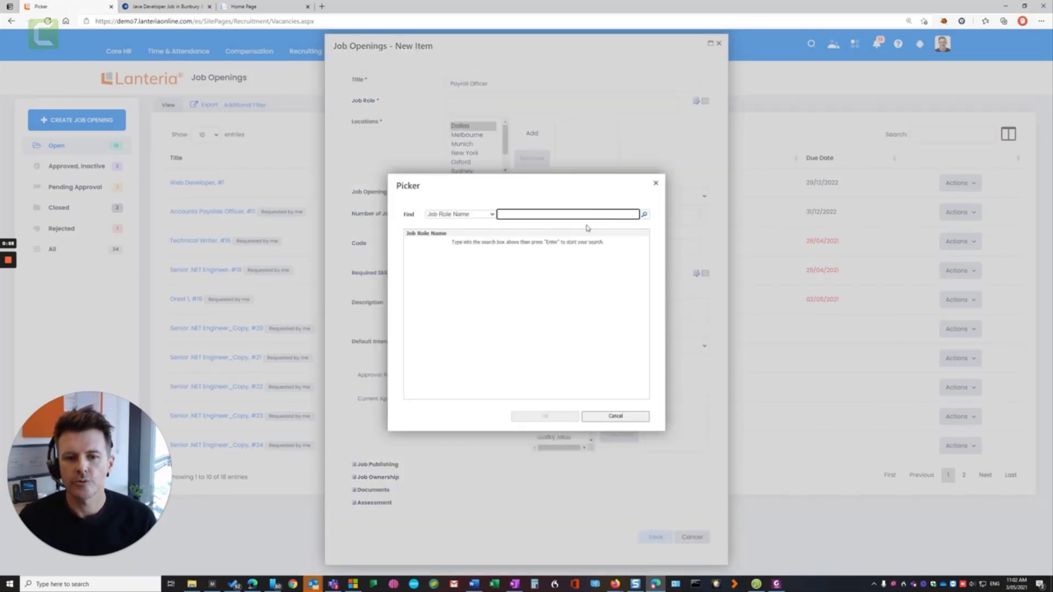
key("Return")
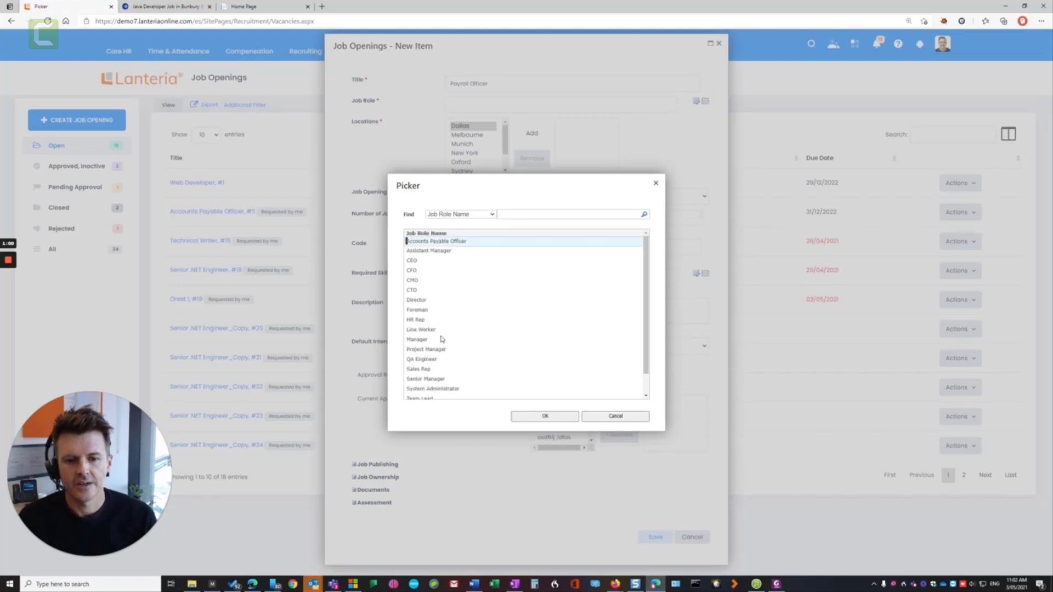
left_click(430, 369)
left_click(544, 417)
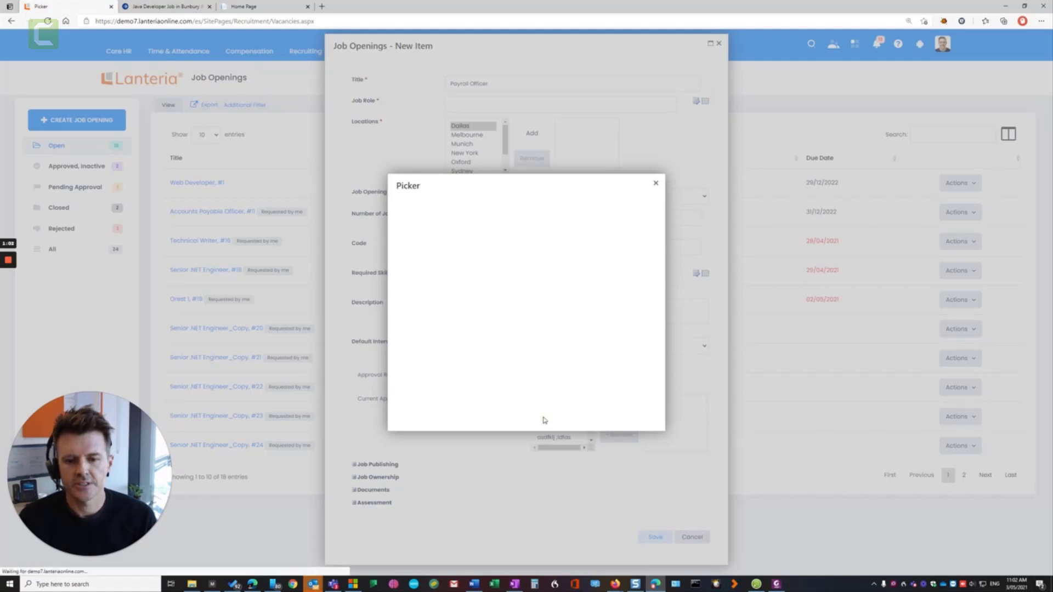
double_click(464, 170)
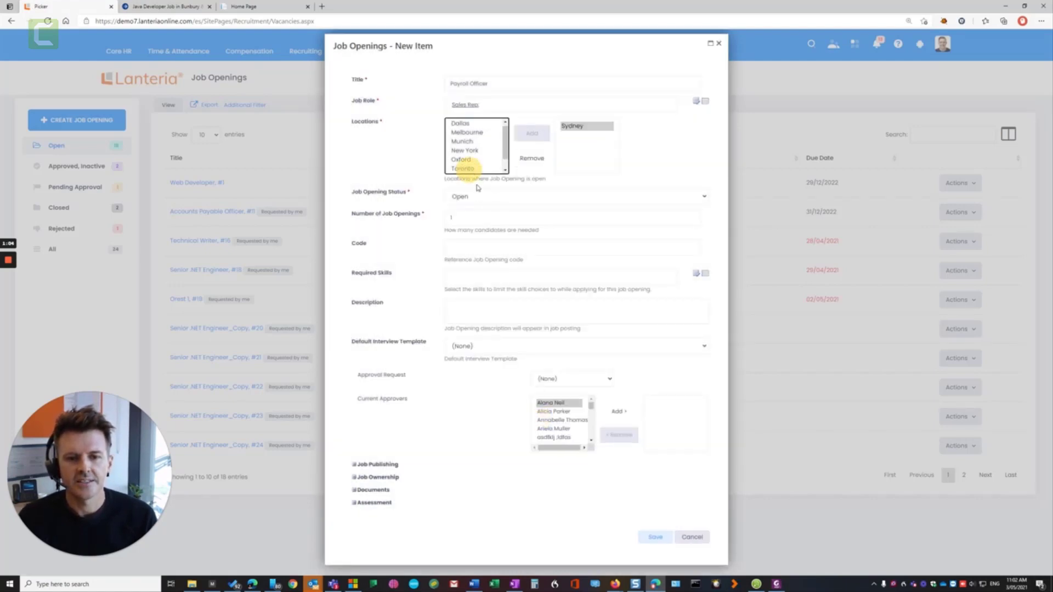
Copy the body text below the Payroll Officer heading in Word into the job opening's description and bold "Praesent non egestas dui."
left_click(527, 313)
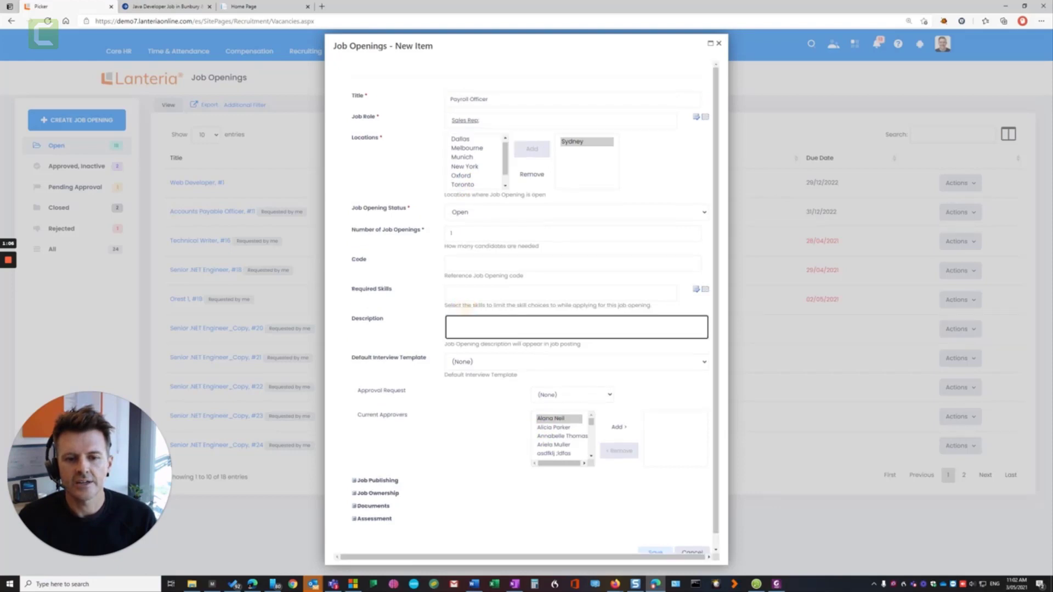
left_click(475, 584)
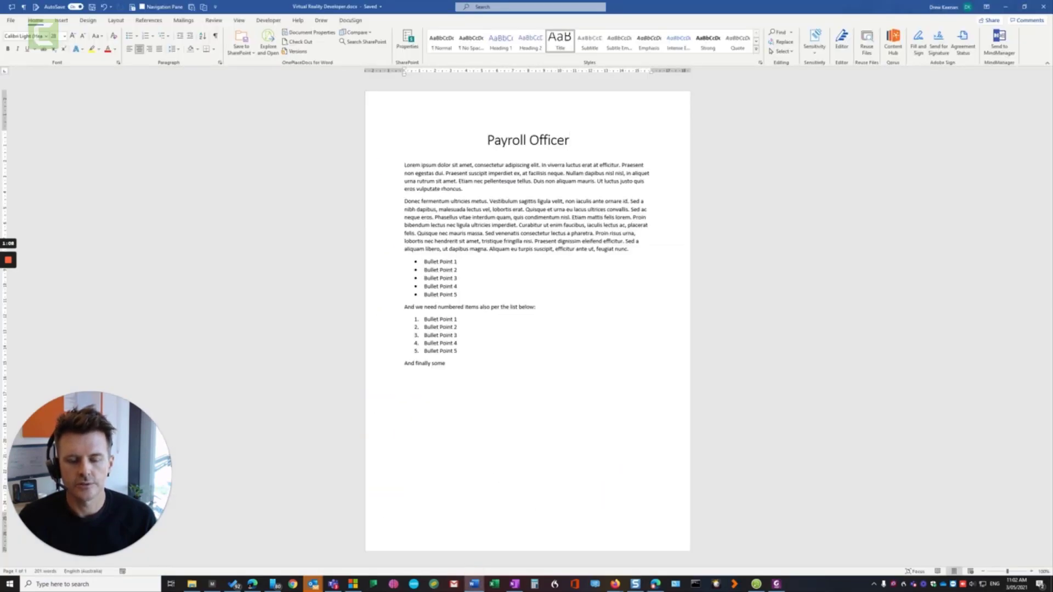
left_click_drag(449, 364, 366, 166)
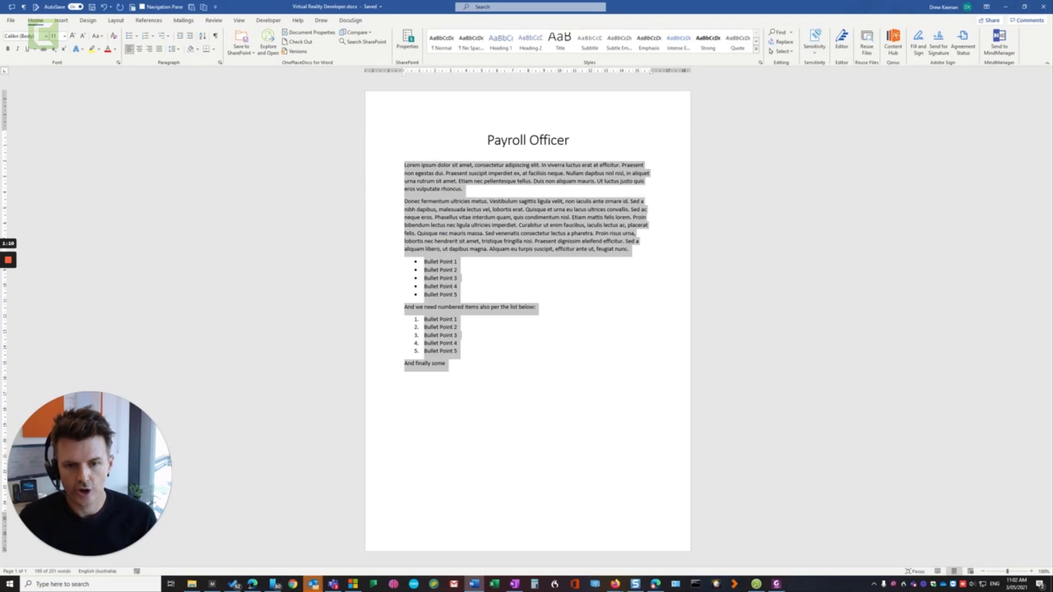
key("alt+Tab")
left_click(482, 367)
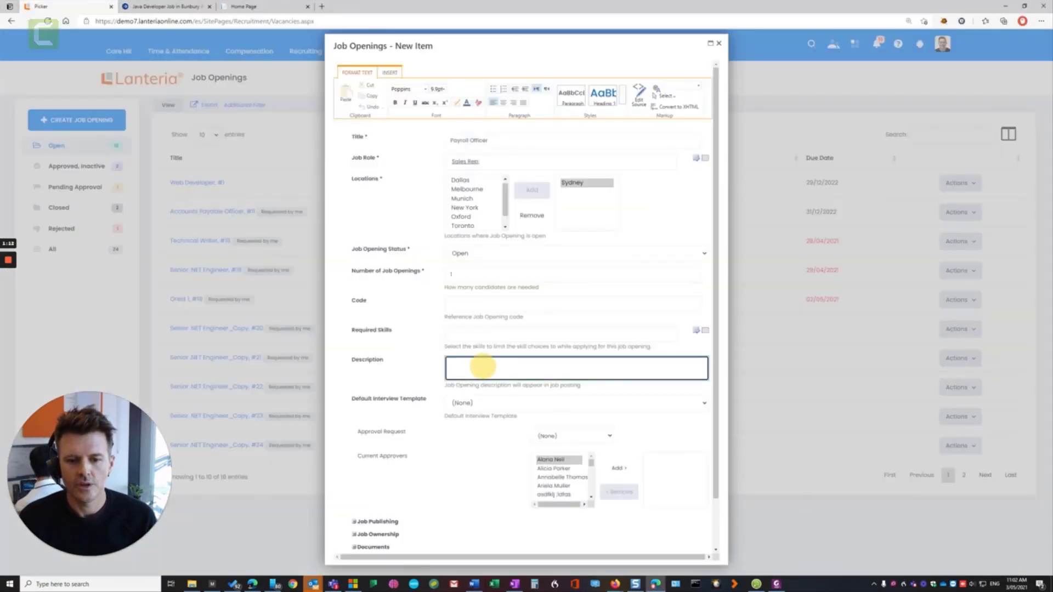
key("ctrl+v")
scroll(525, 329, "down", 2)
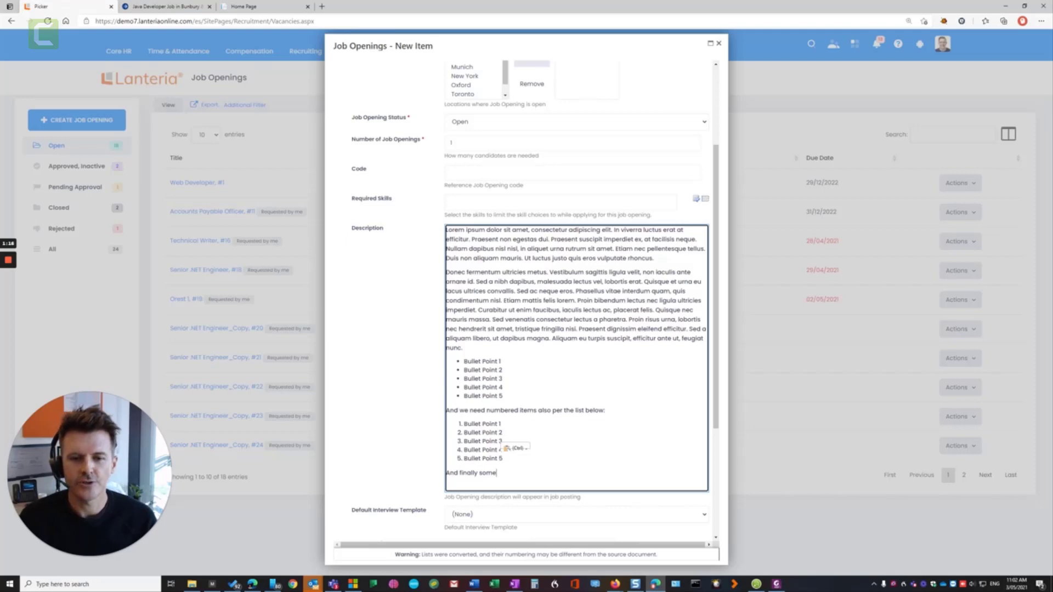
left_click_drag(549, 240, 470, 240)
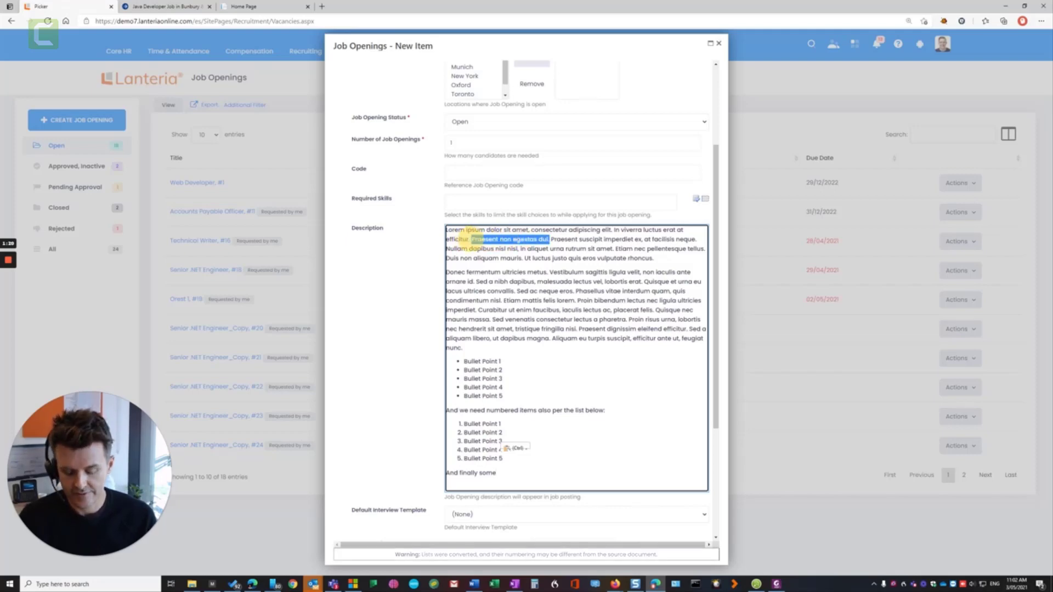
Set the job publishing start date to 3/05/2021 and the due date to 6/06/2021
scroll(471, 240, "down", 2)
scroll(526, 307, "down", 2)
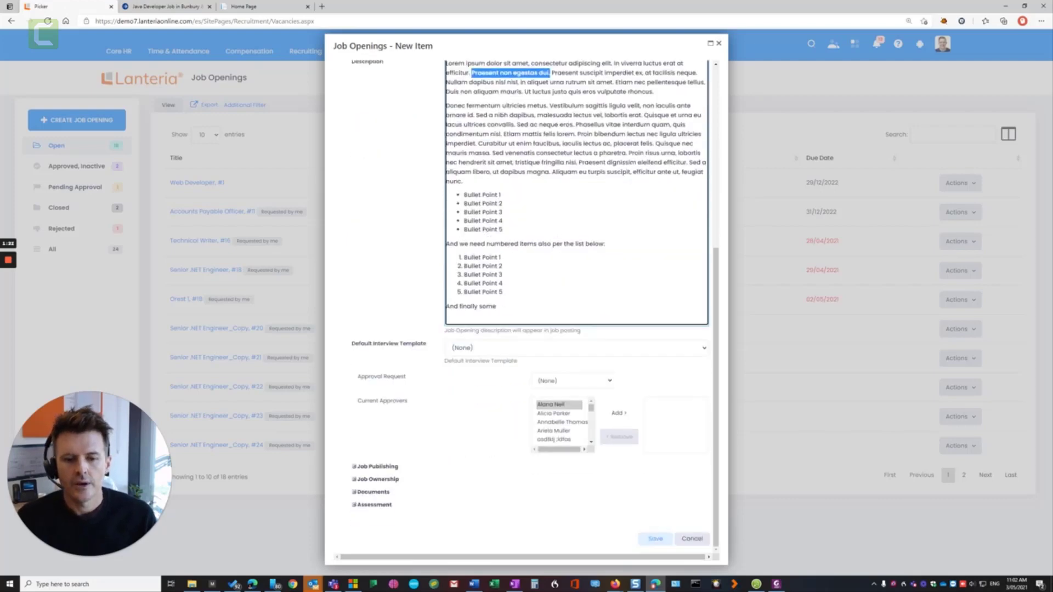
left_click(354, 467)
scroll(493, 384, "down", 3)
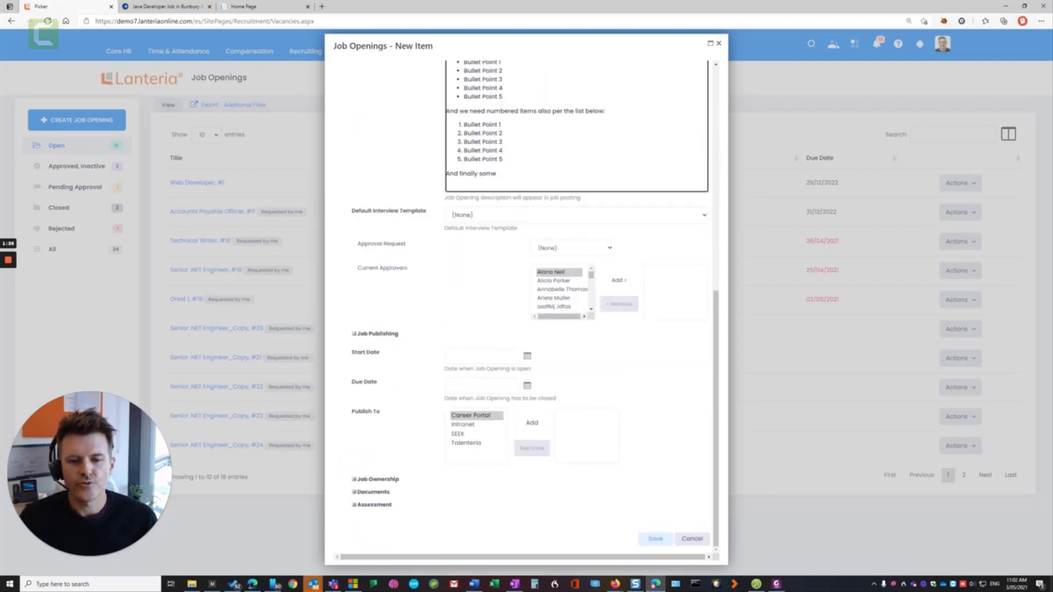
left_click(528, 356)
left_click(450, 457)
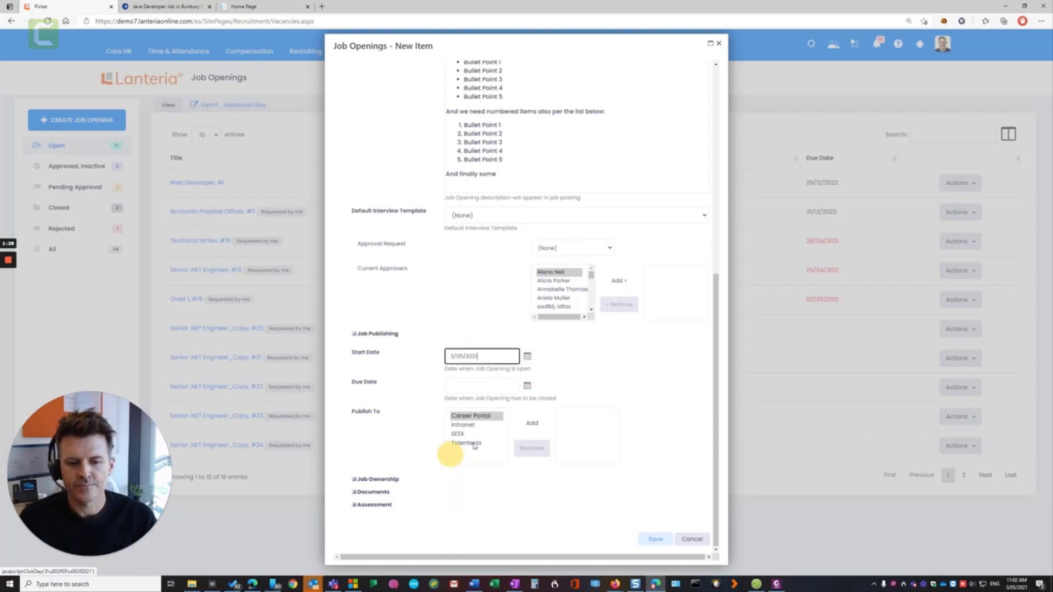
left_click(528, 386)
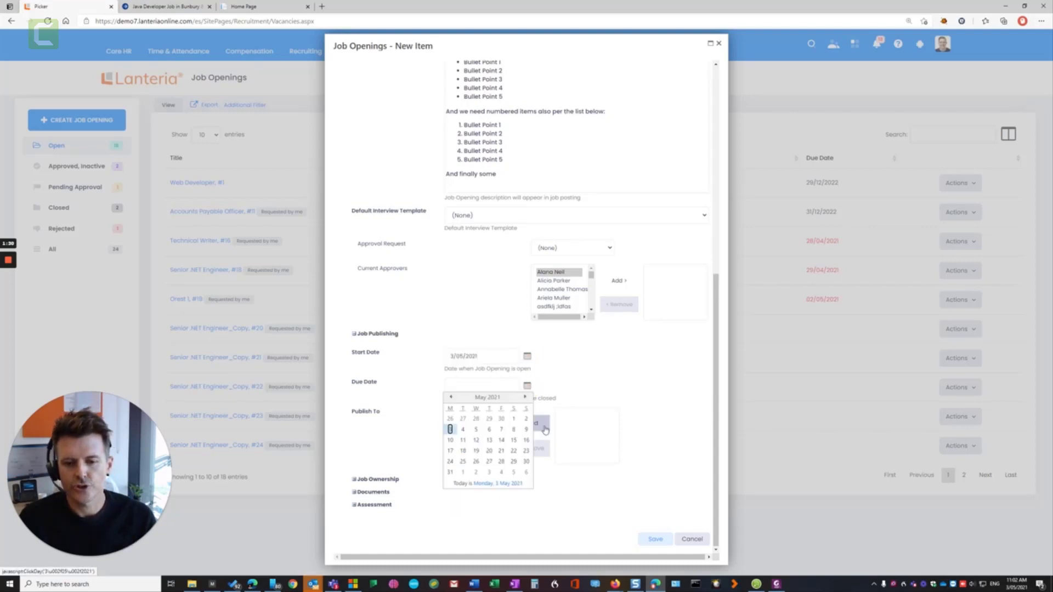
left_click(526, 472)
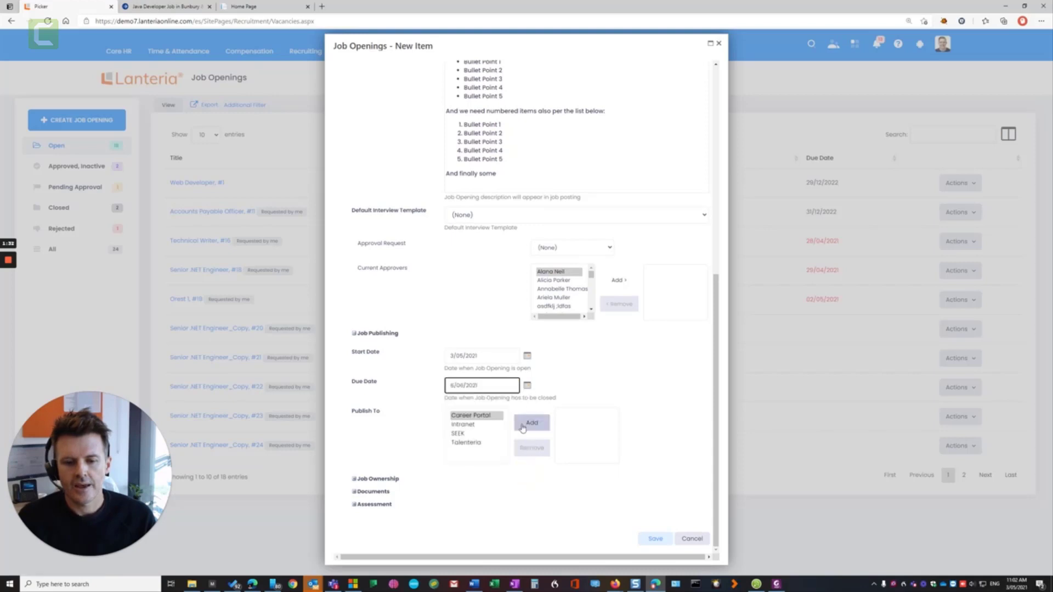
Add SEEK, Career Portal and Intranet as publishing destinations, checking the careers portal home page along the way
double_click(467, 434)
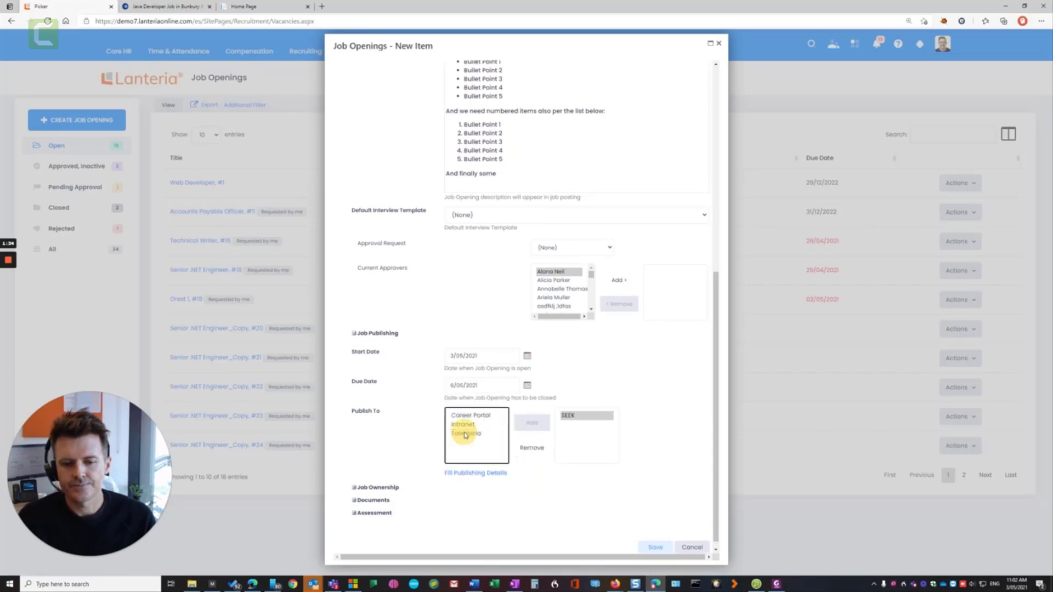
left_click(488, 417)
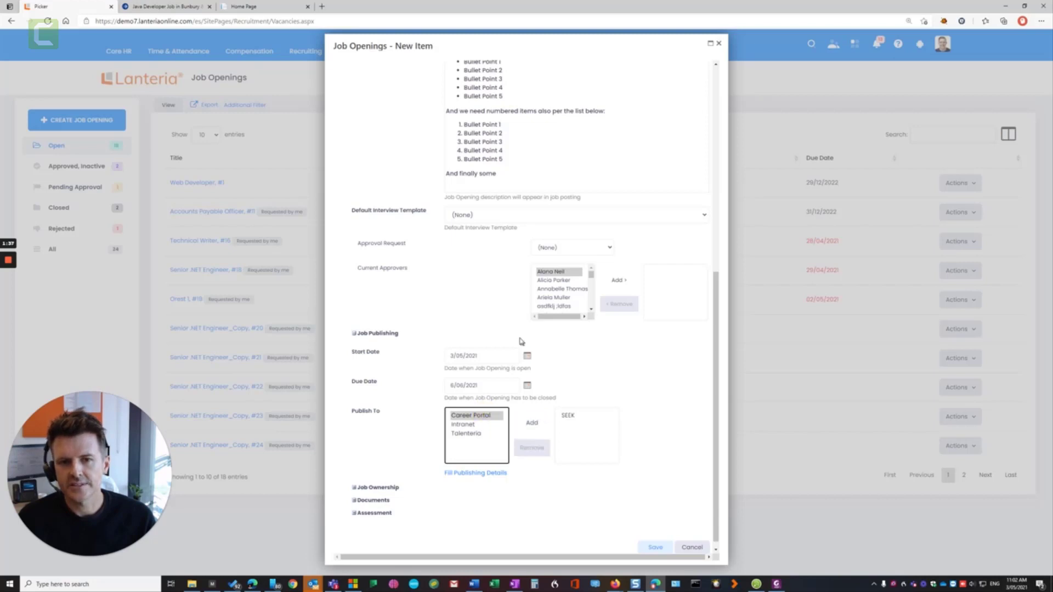
left_click(257, 6)
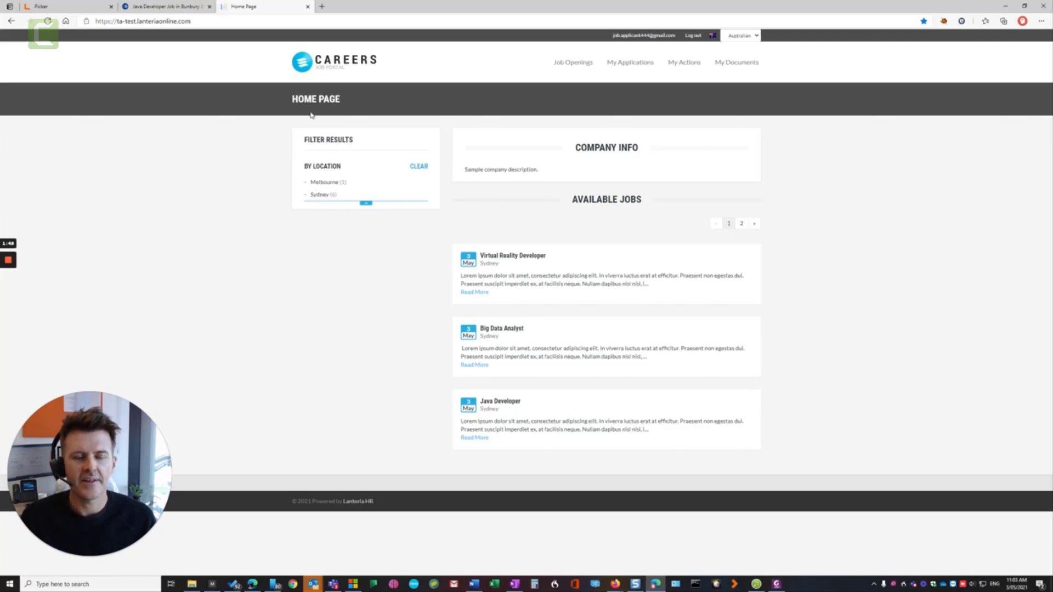
left_click(85, 6)
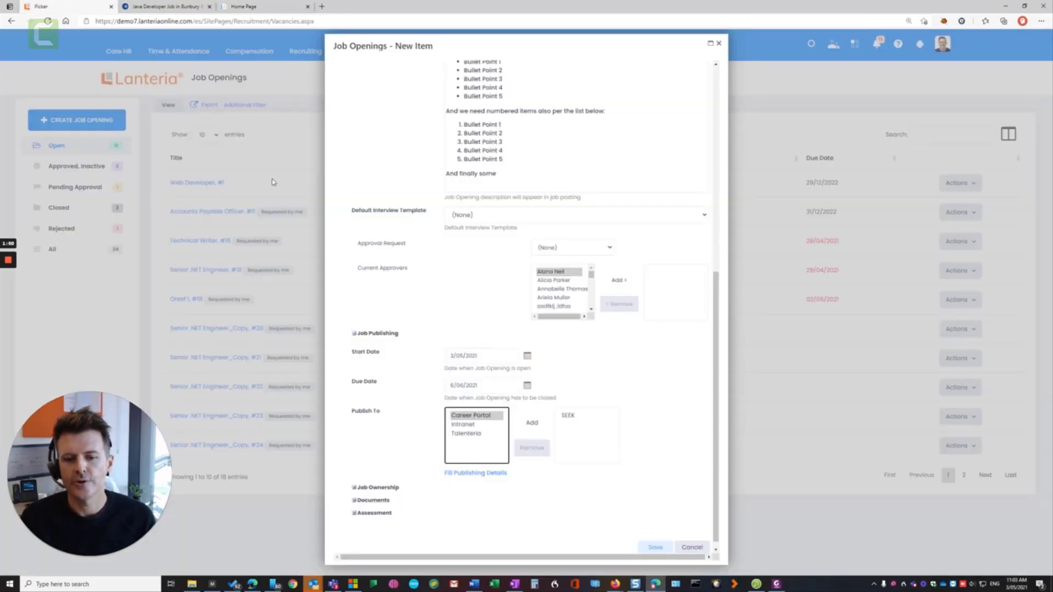
double_click(472, 415)
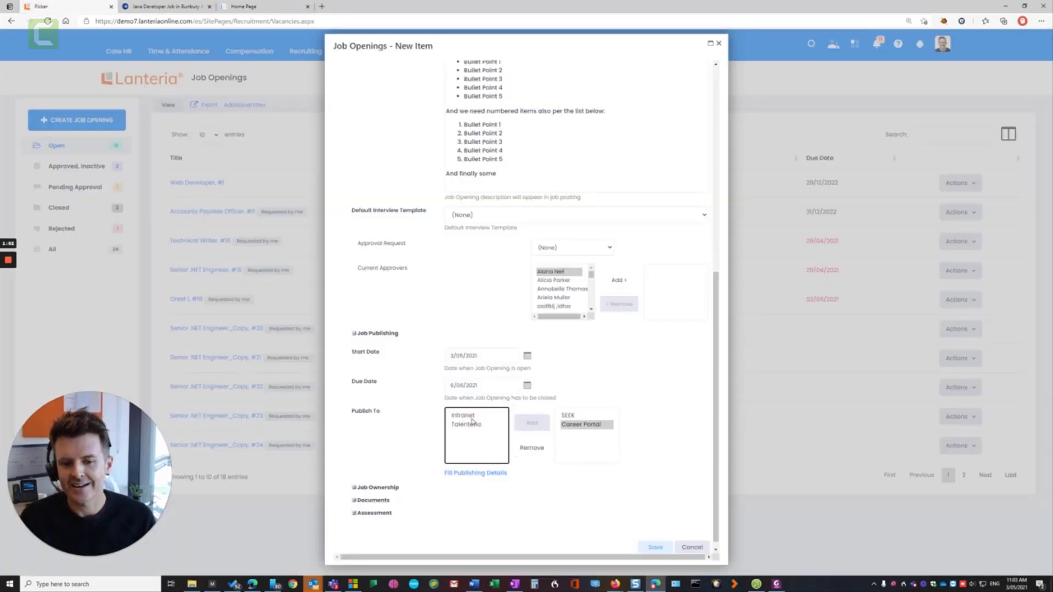
double_click(471, 415)
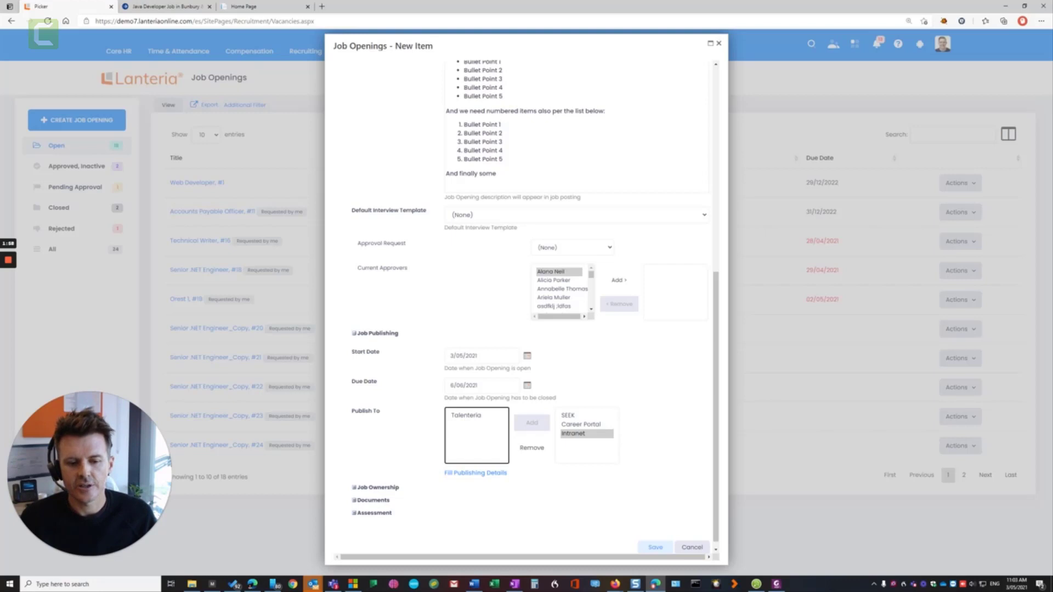
Make Resume a mandatory candidate document and try to save the job opening
left_click(355, 501)
scroll(395, 493, "down", 3)
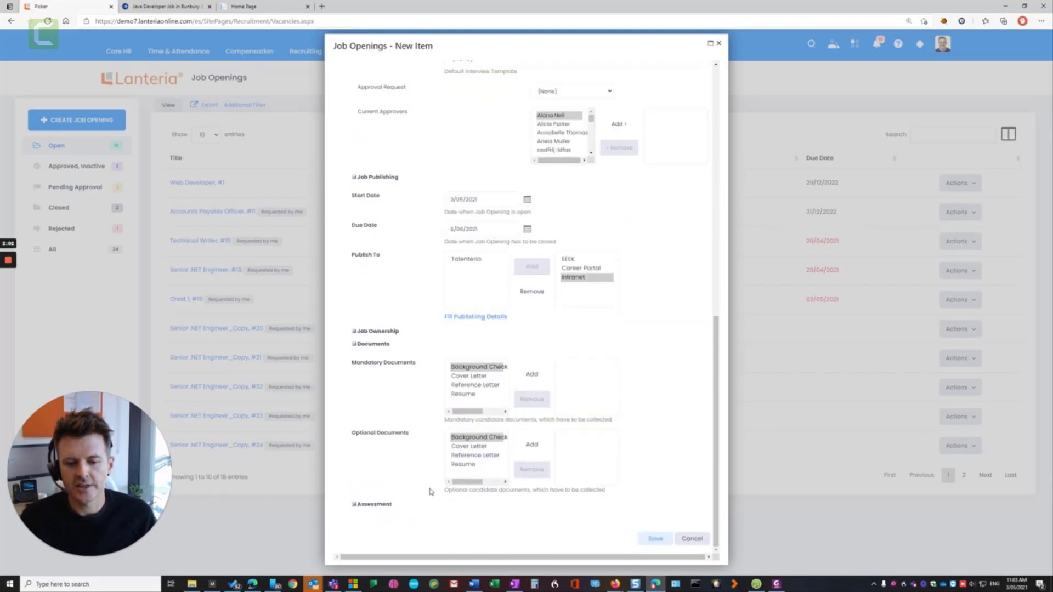
double_click(480, 394)
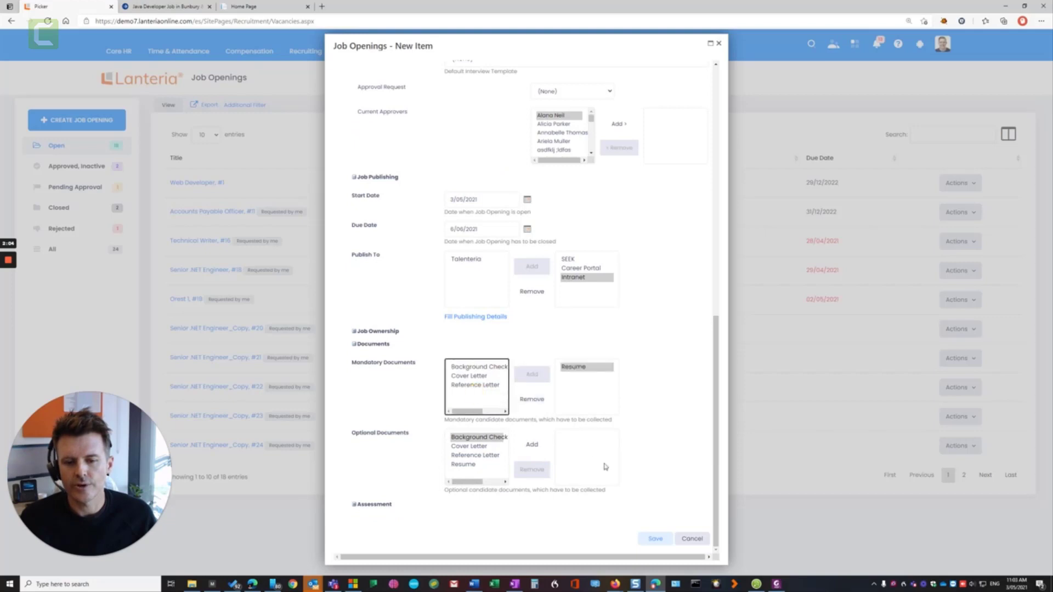
left_click(655, 538)
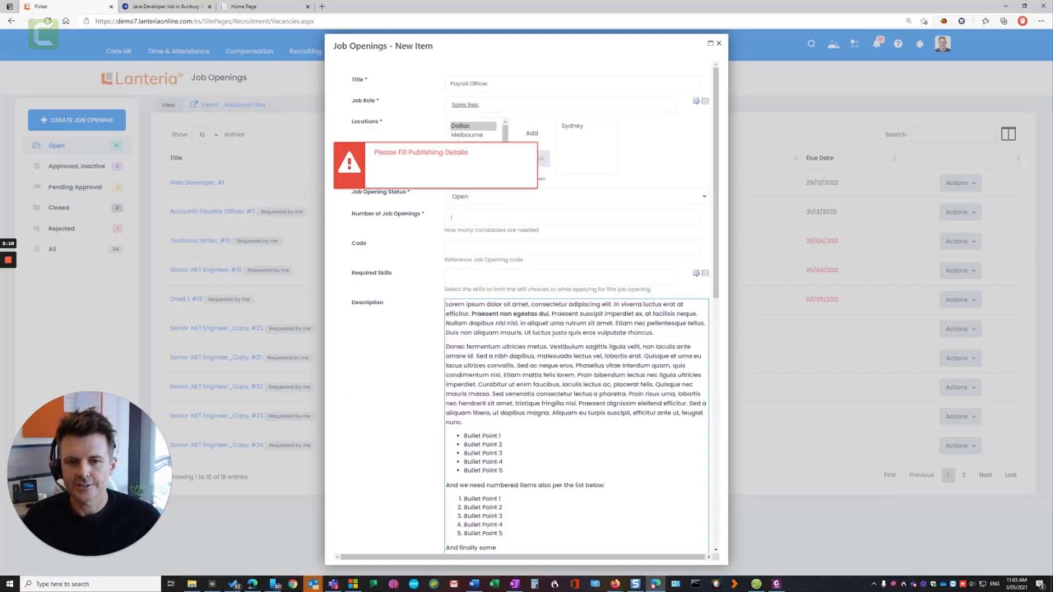
Open the job opening's publishing details and enter Payroll Officer as the SEEK job summary
scroll(596, 401, "down", 4)
scroll(576, 372, "down", 4)
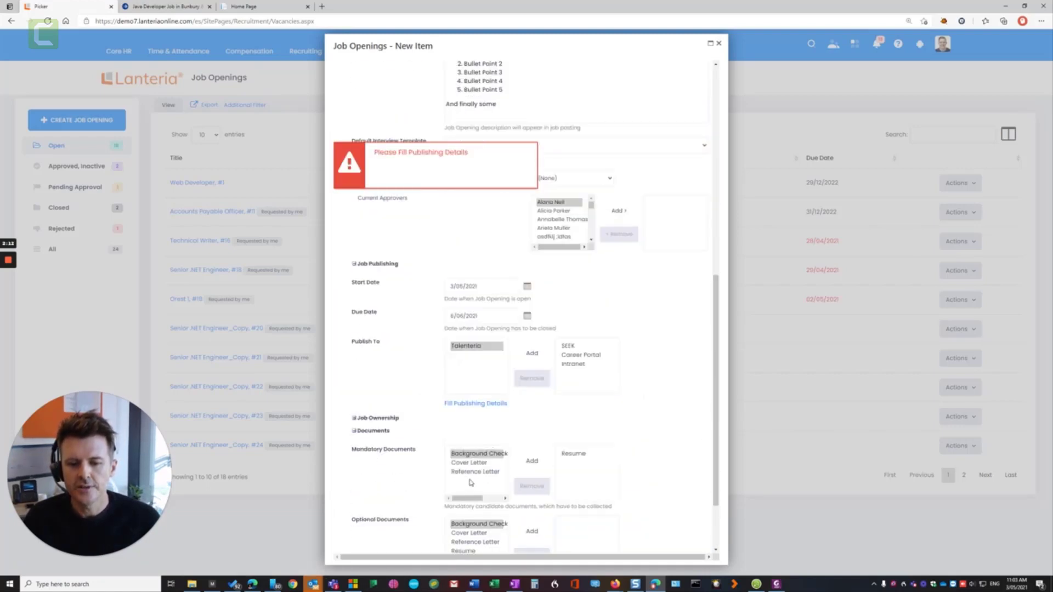
left_click(477, 403)
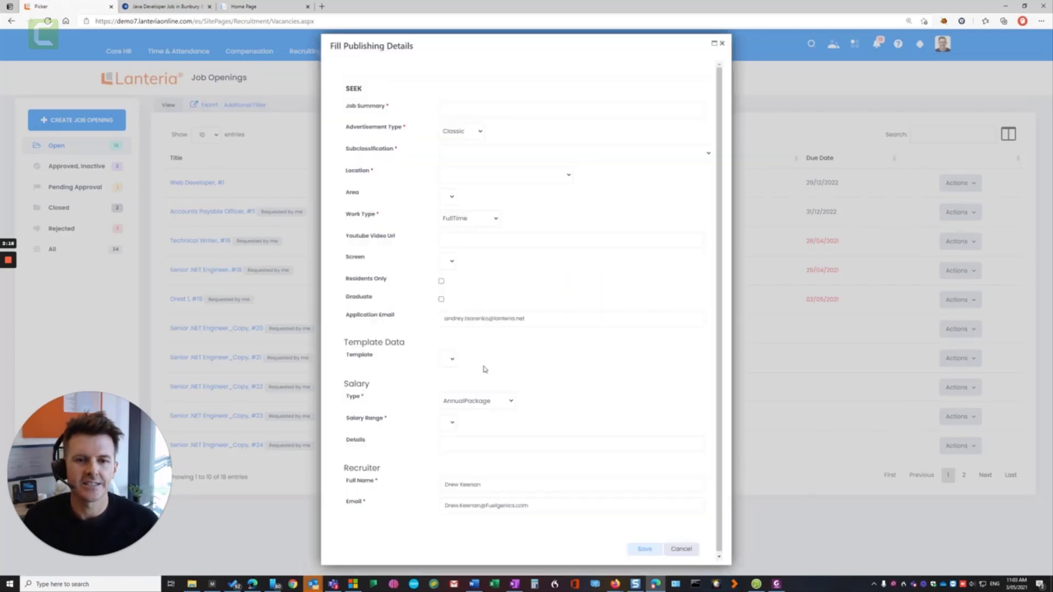
left_click(466, 110)
type("Payroll Officer")
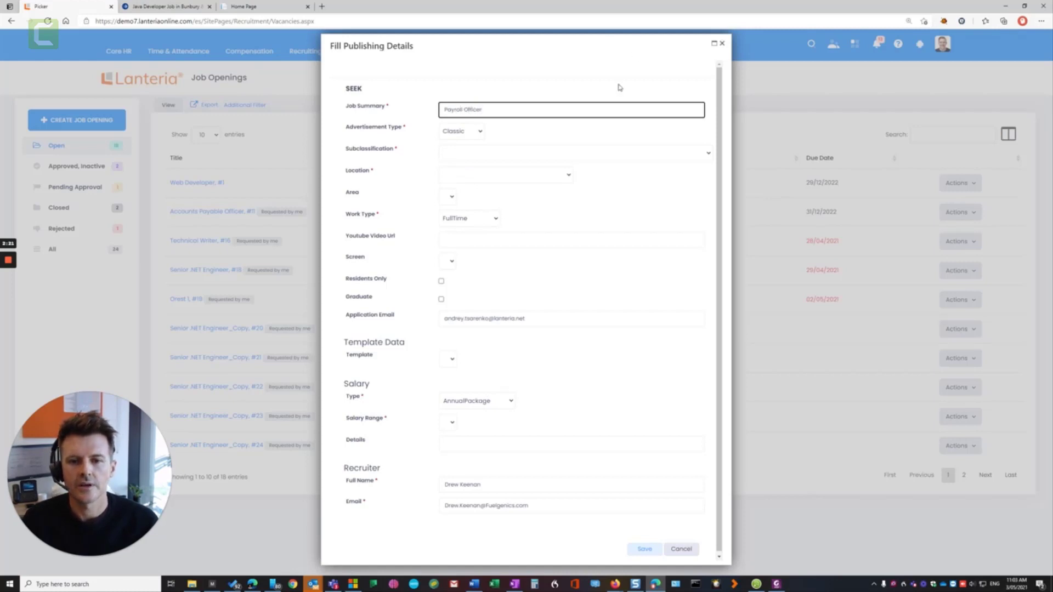
Set the SEEK subclassification to Aged & Disability Support - Community Services & Development and the location to Blue Mountains & Central West
left_click(562, 149)
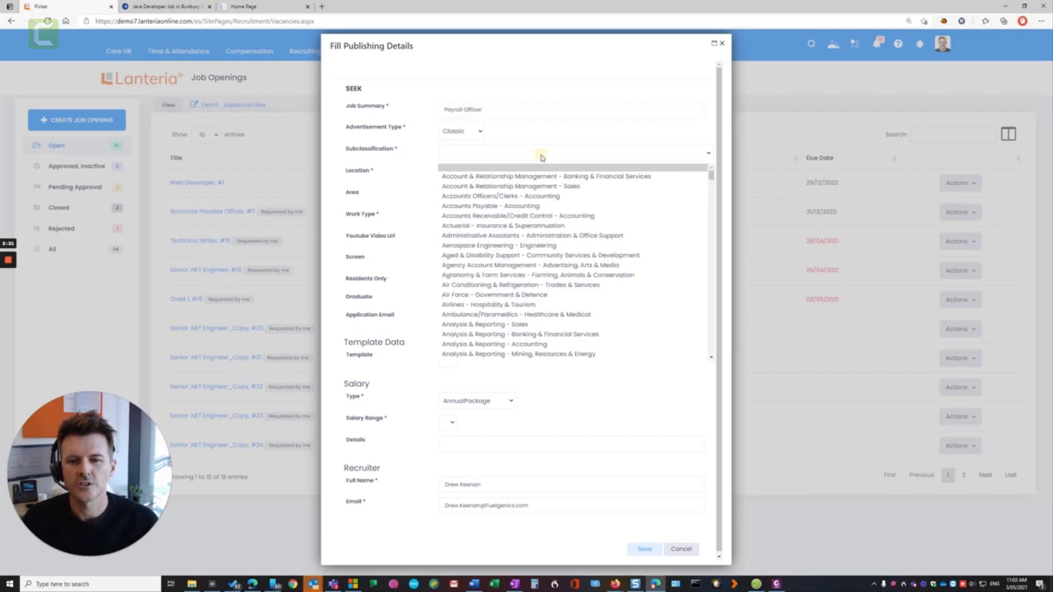
left_click(477, 252)
left_click(465, 174)
left_click(466, 304)
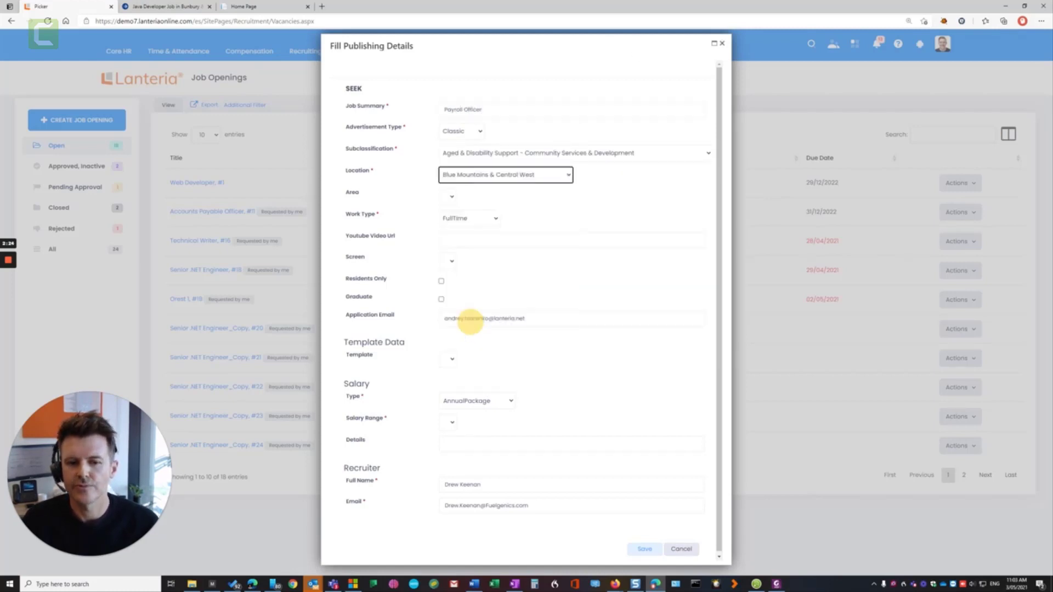
Set the salary range to 80000 - 84999 and save the publishing details
left_click(478, 421)
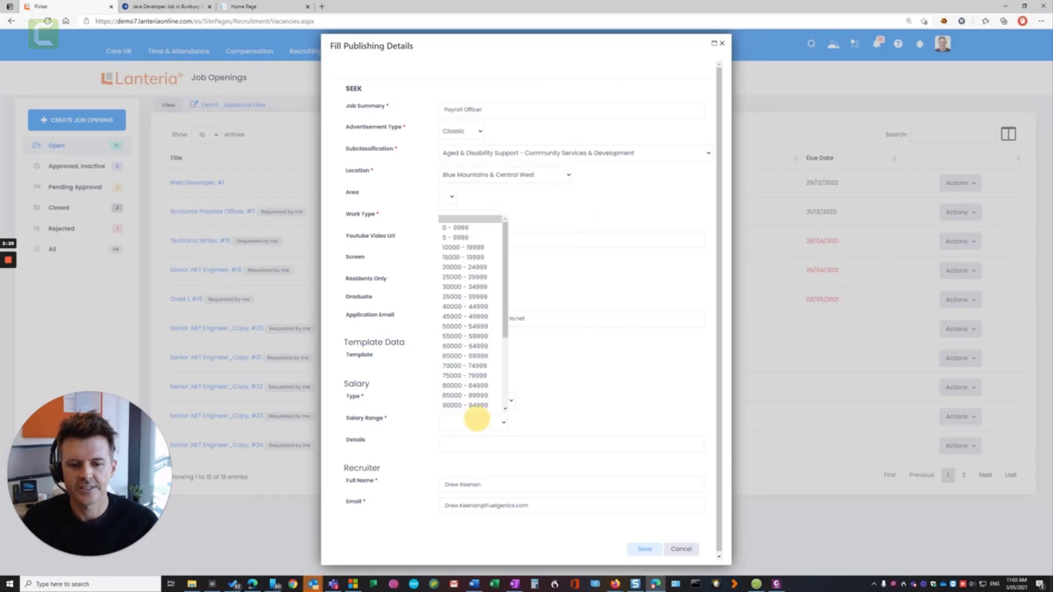
left_click(489, 388)
left_click(645, 549)
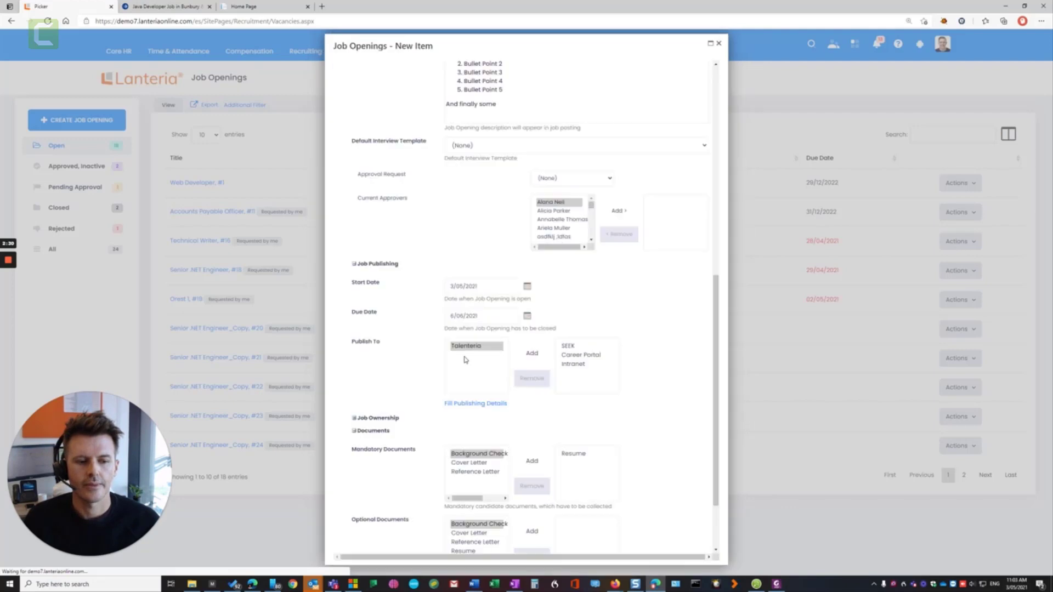
Save the new Payroll Officer job opening and finish its document attachment form without adding any files
scroll(534, 345, "down", 2)
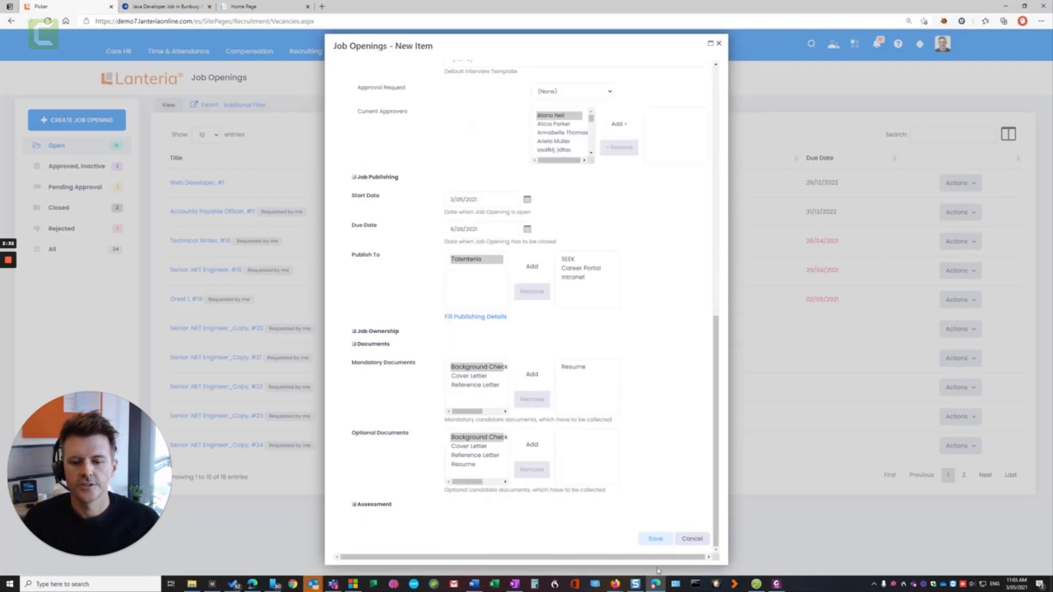
left_click(655, 540)
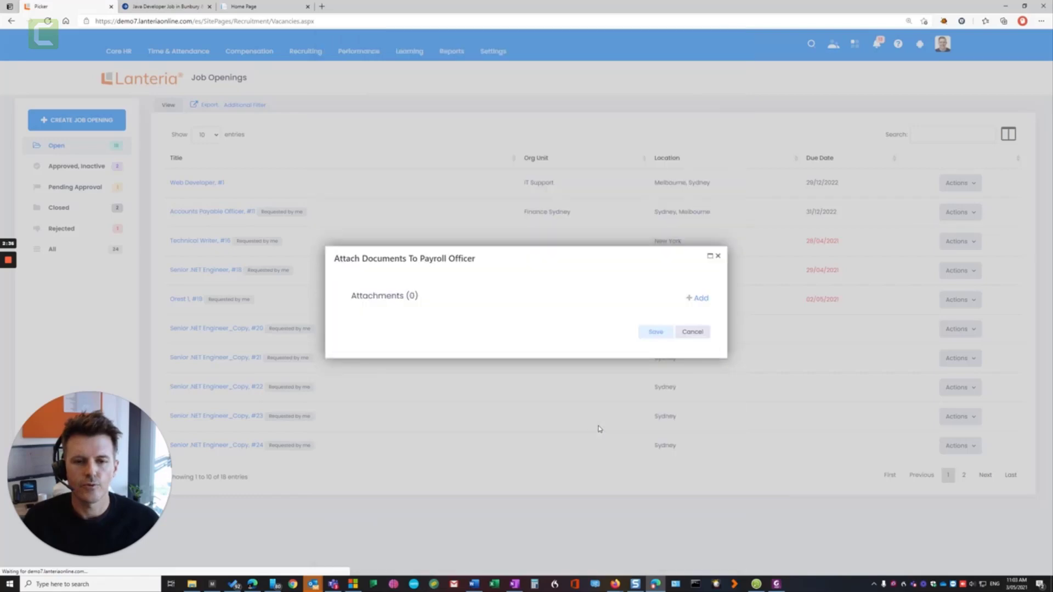
left_click(656, 332)
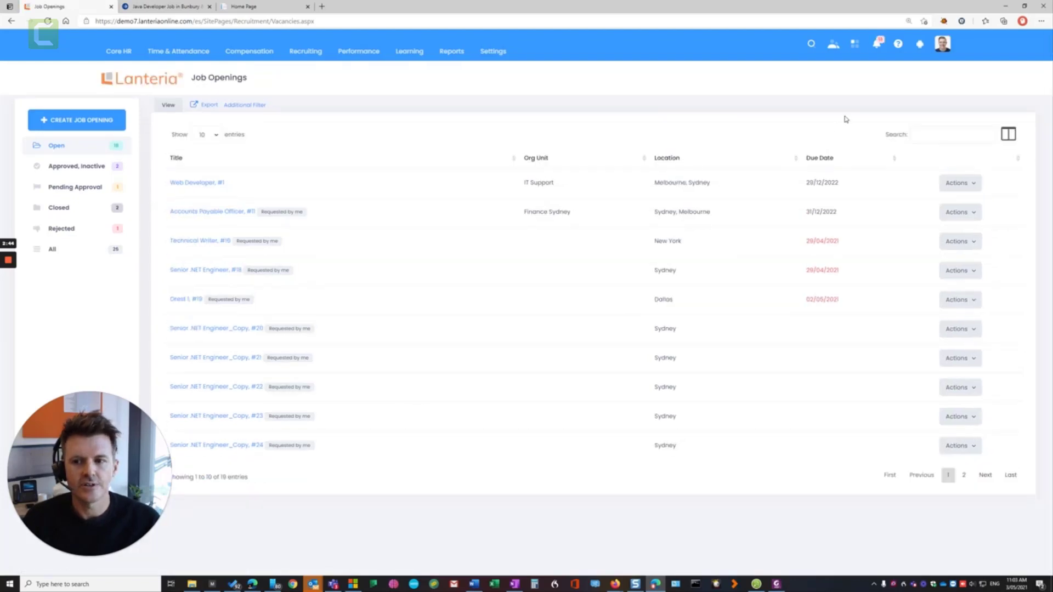
Search the open job openings for "pay"
left_click(910, 136)
type("pay")
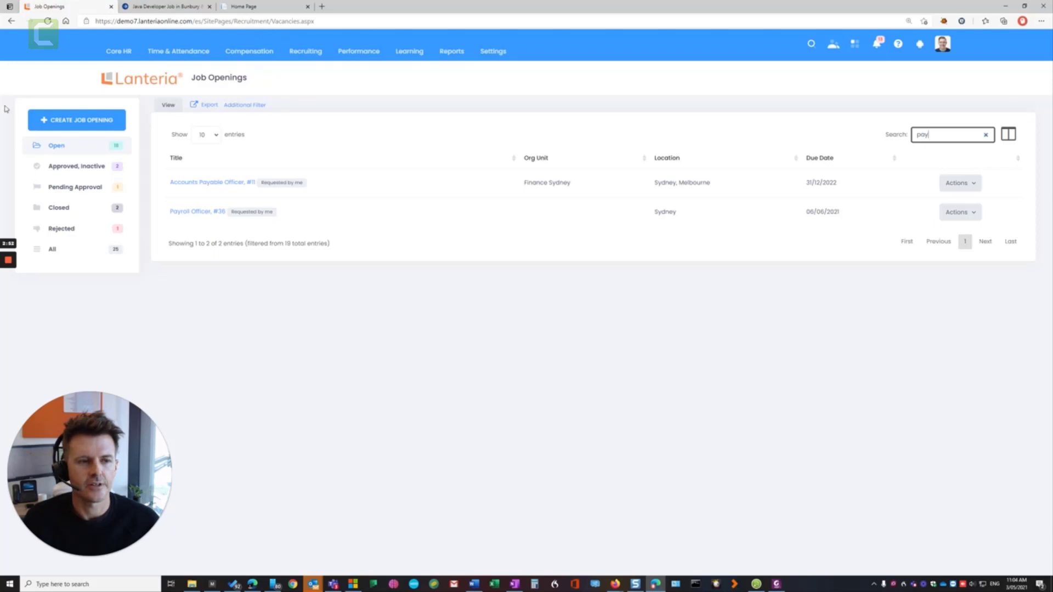
mouse_move(8, 260)
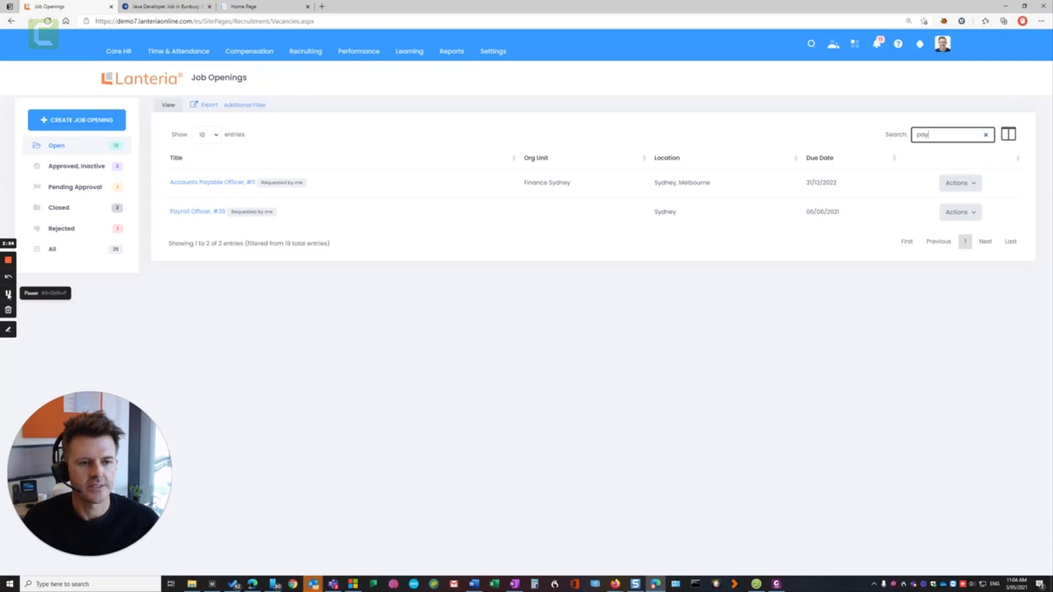
Find the Payroll Officer vacancy among the Core HR approval requests by searching for "pay" and approve it
mouse_move(119, 51)
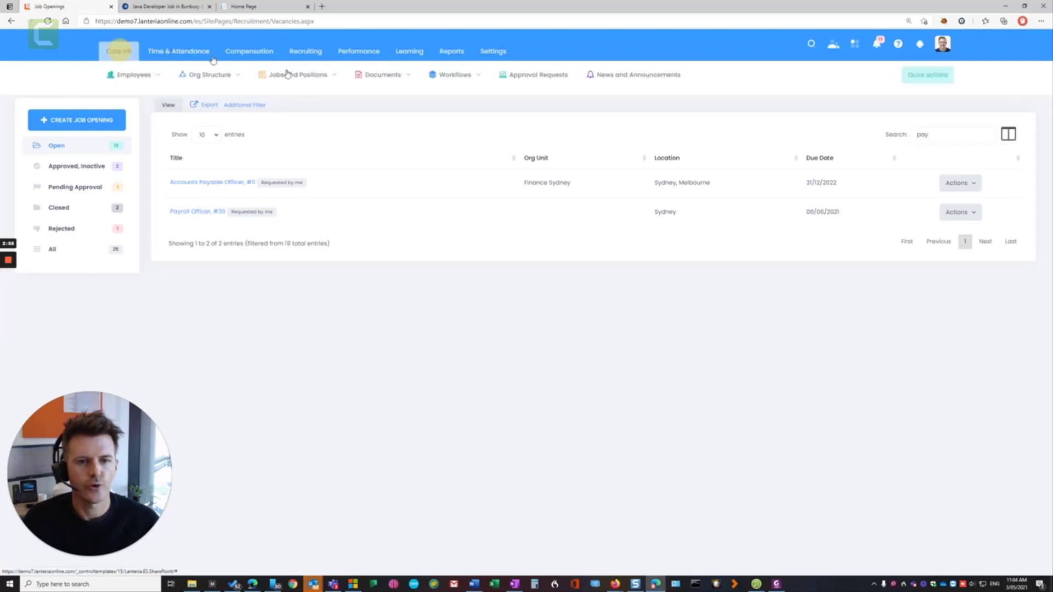
left_click(516, 82)
left_click_drag(176, 419, 1002, 431)
double_click(936, 157)
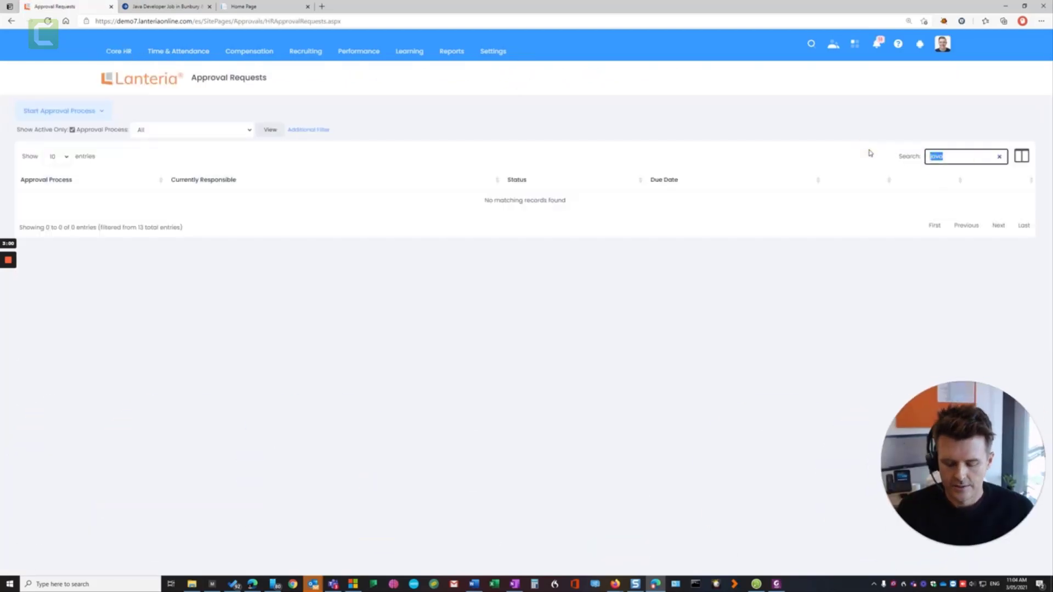
type("pay")
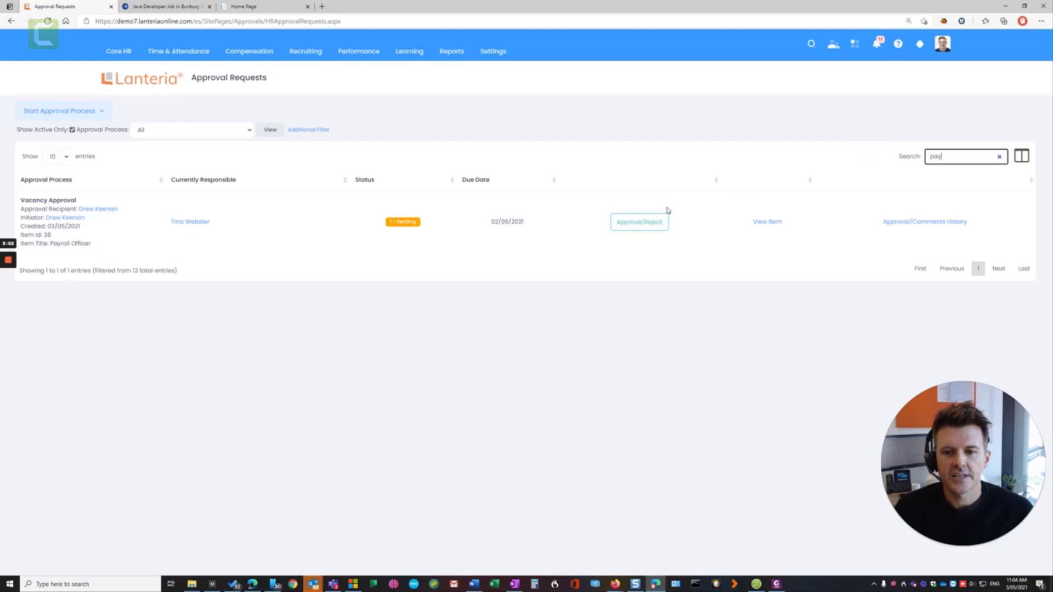
left_click(639, 222)
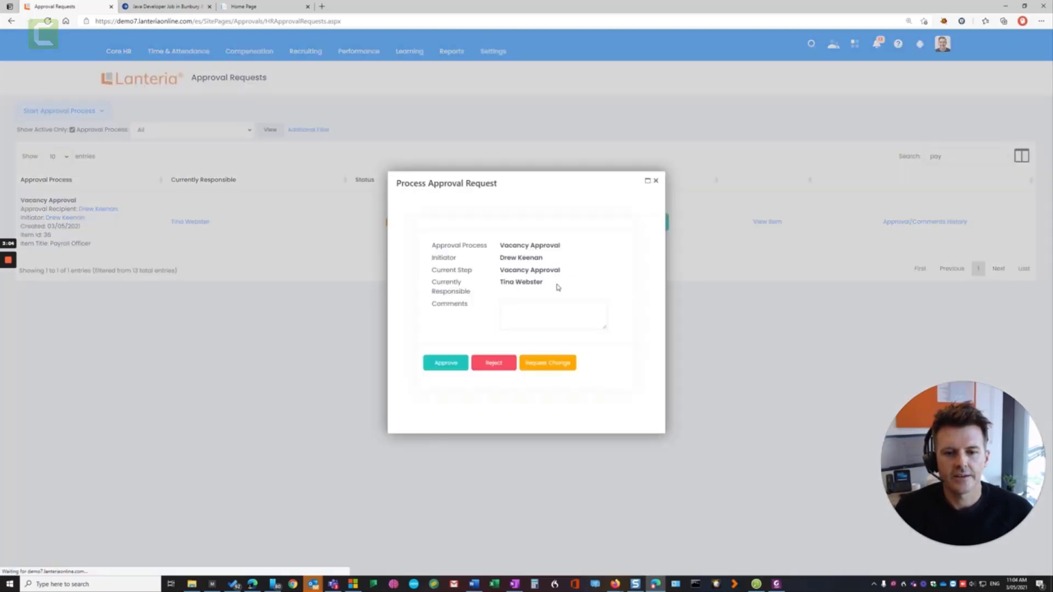
left_click(448, 362)
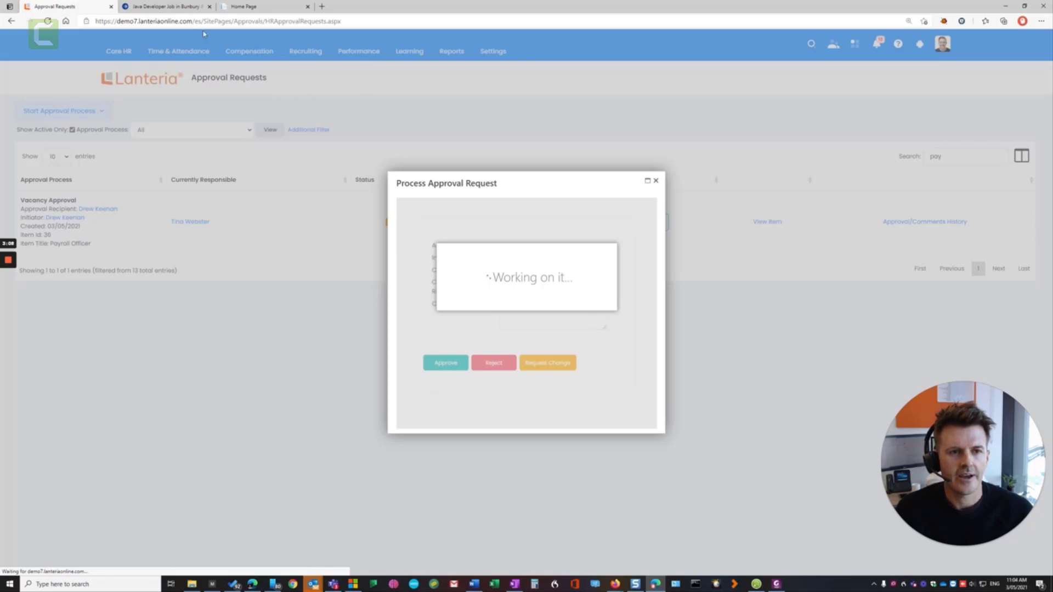
Close the old SEEK job page, refresh the Career Portal home page and look for Payroll Officer on the second page of available jobs
left_click(209, 7)
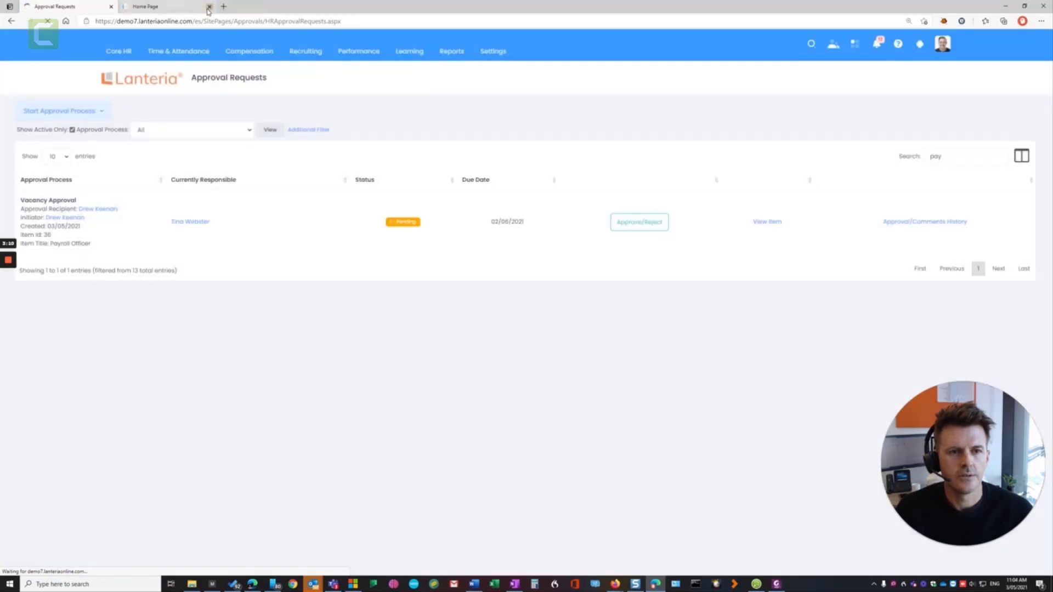
left_click(165, 6)
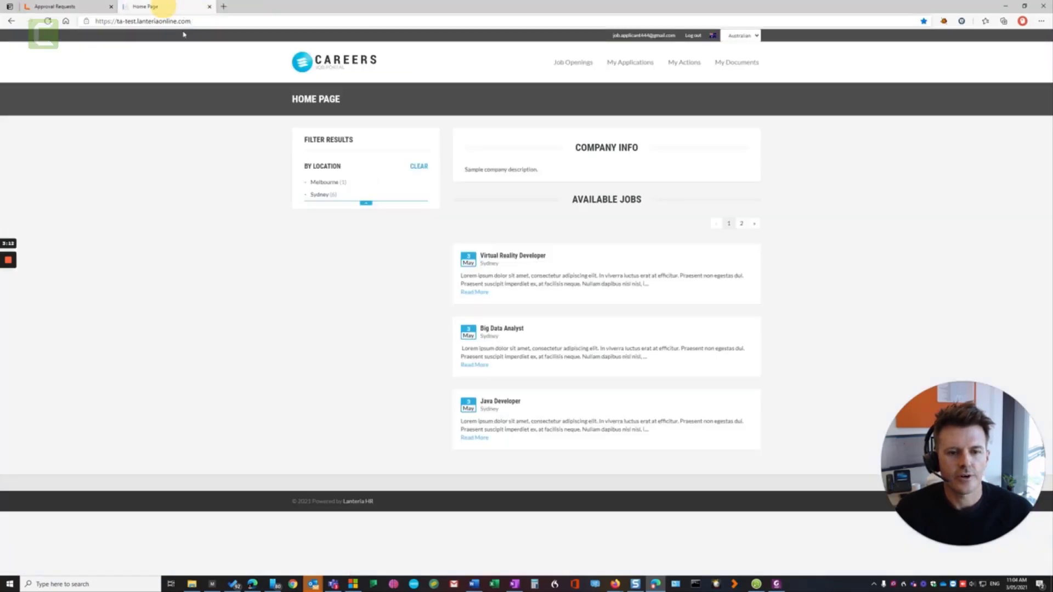
key("F5")
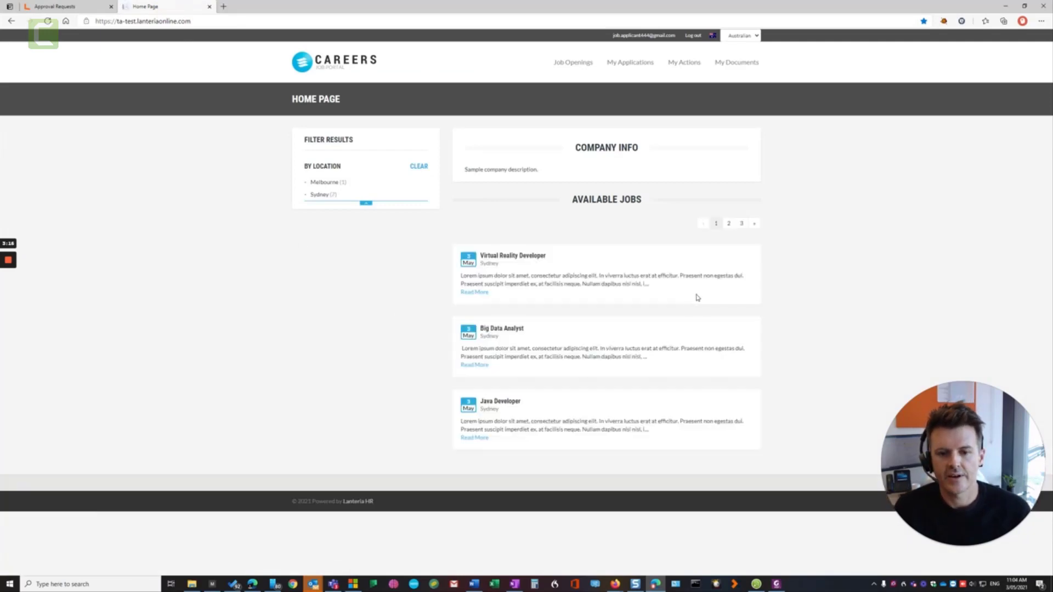
left_click(754, 226)
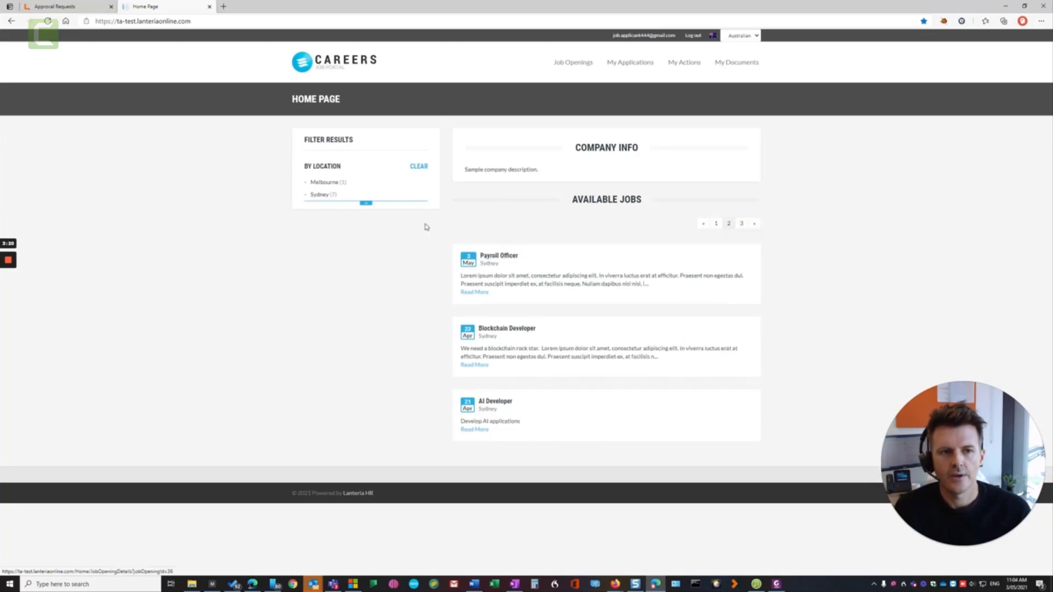
Return to the Recruiting job openings in Lanteria and search the open ones for "pay"
left_click(60, 6)
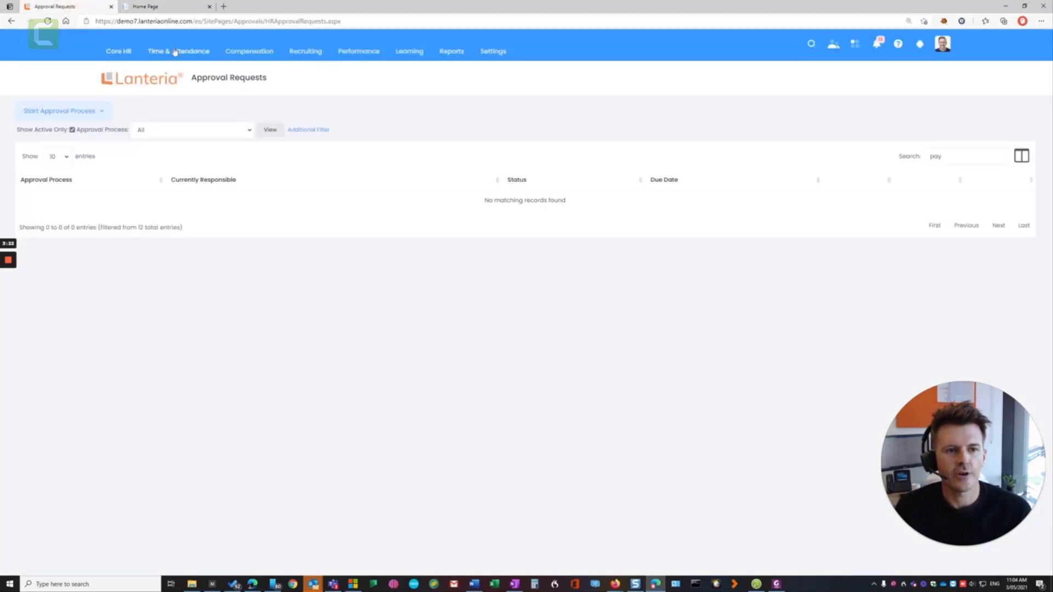
left_click(295, 51)
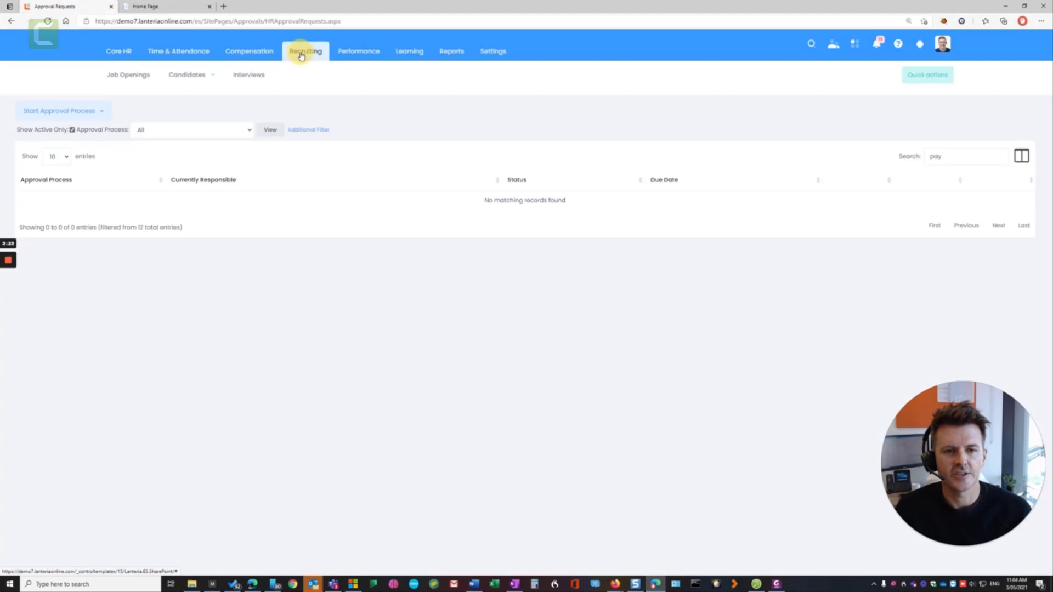
left_click(149, 76)
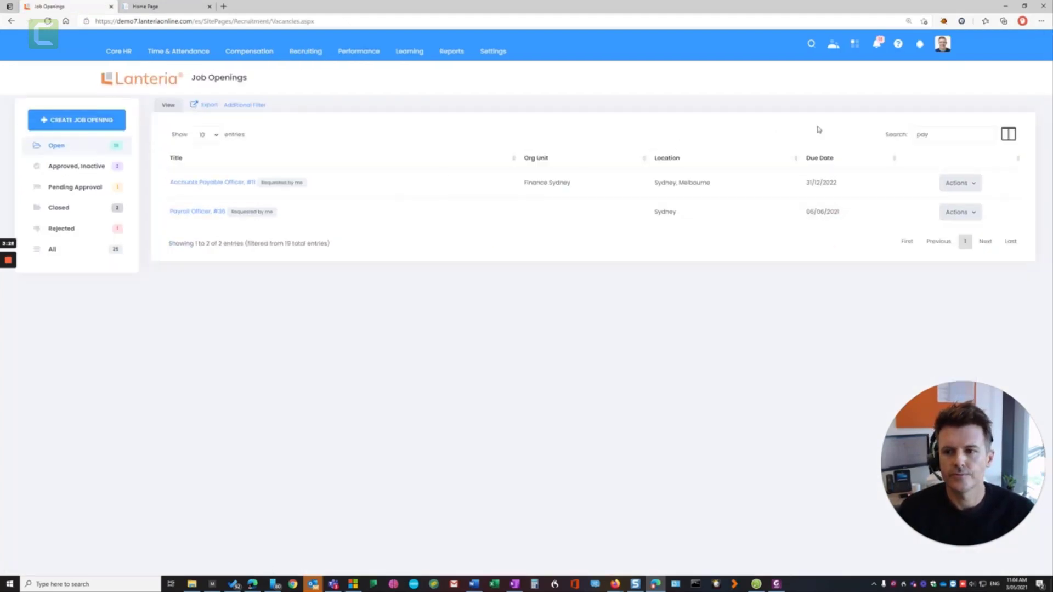
left_click(895, 134)
key("BackSpace")
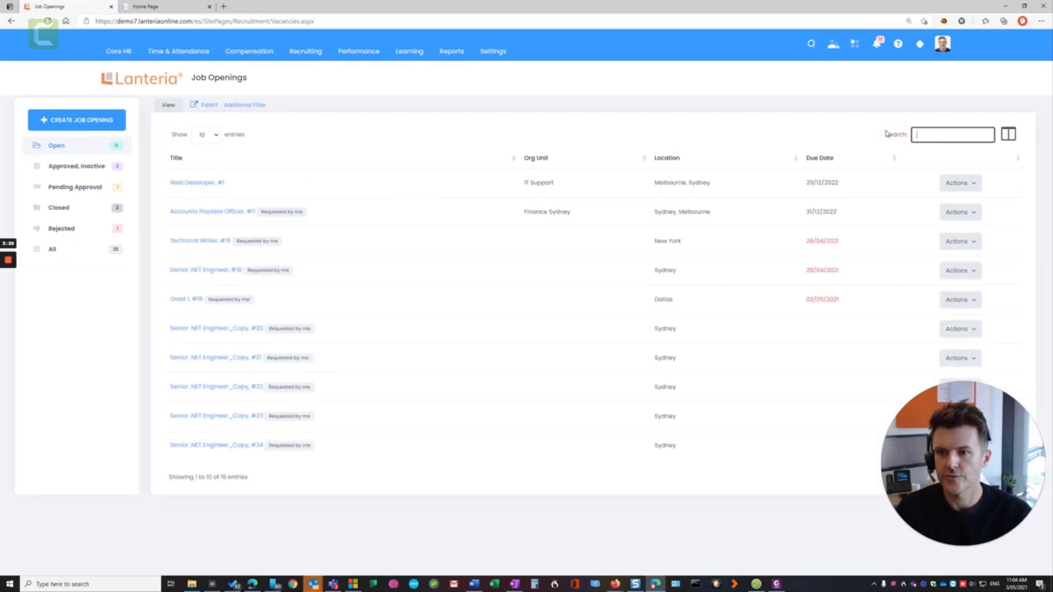
type("po")
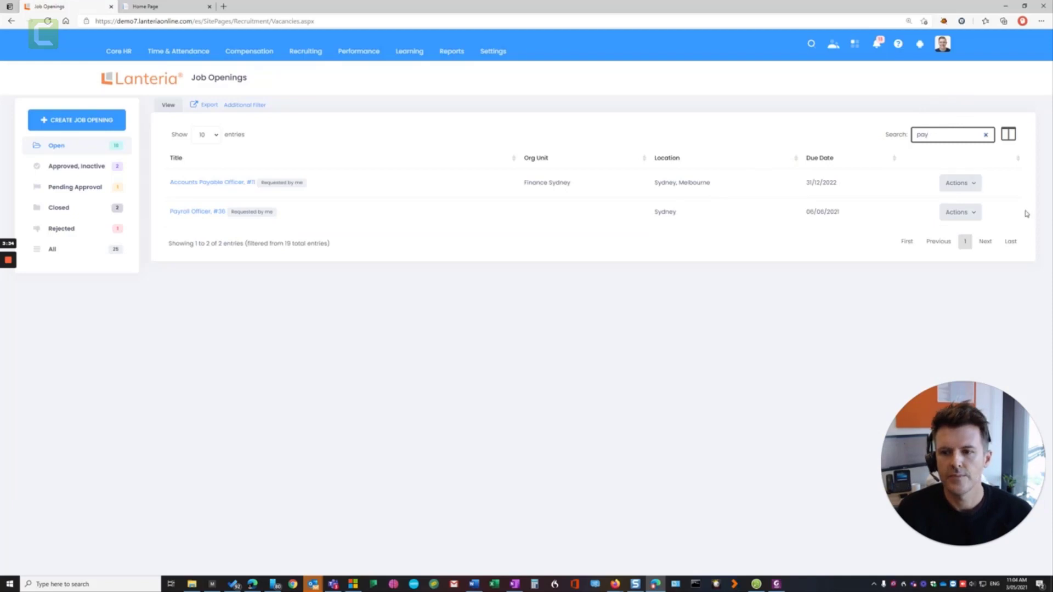
Open the Payroll Officer opening's job publishing information and view its published SEEK advertisement
left_click(955, 214)
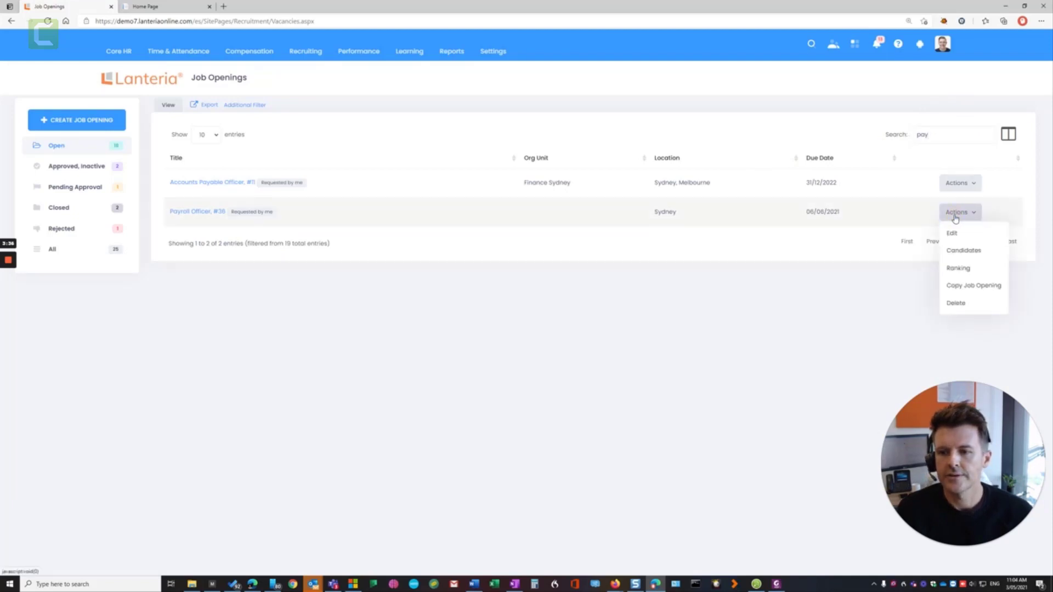
left_click(205, 211)
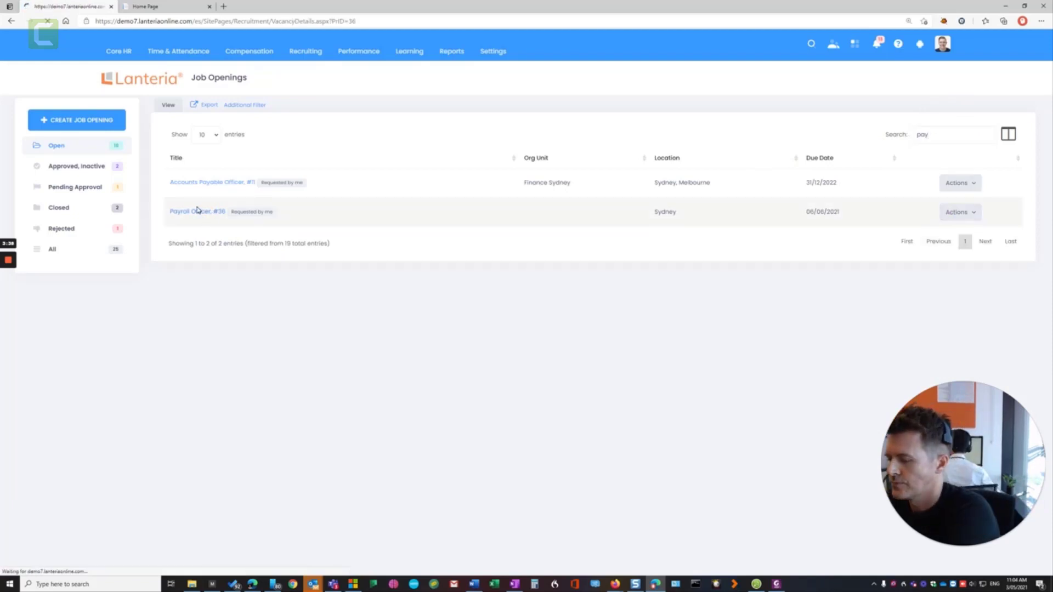
left_click(239, 212)
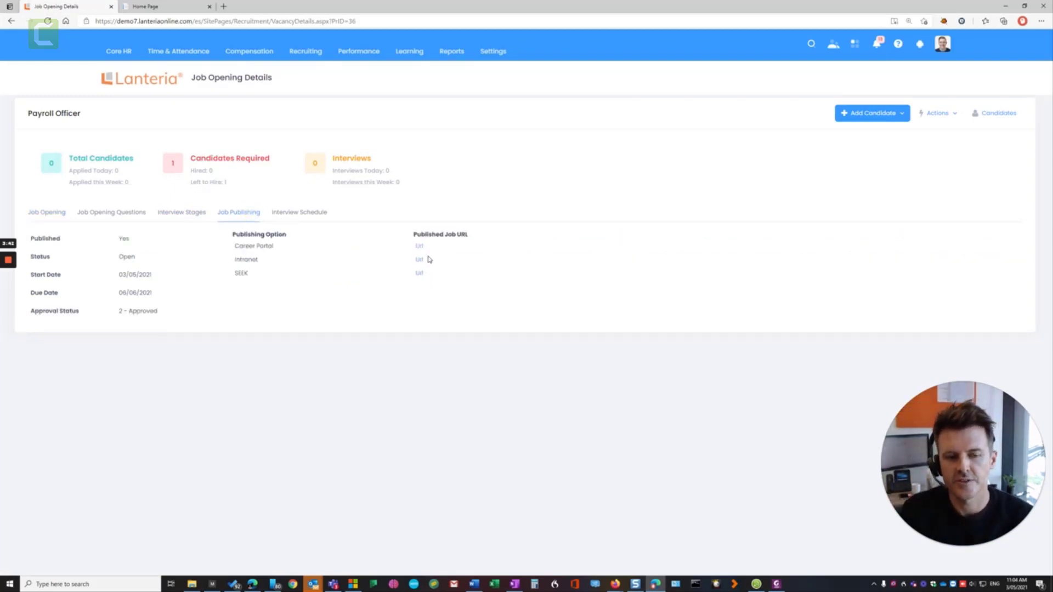
left_click(421, 274)
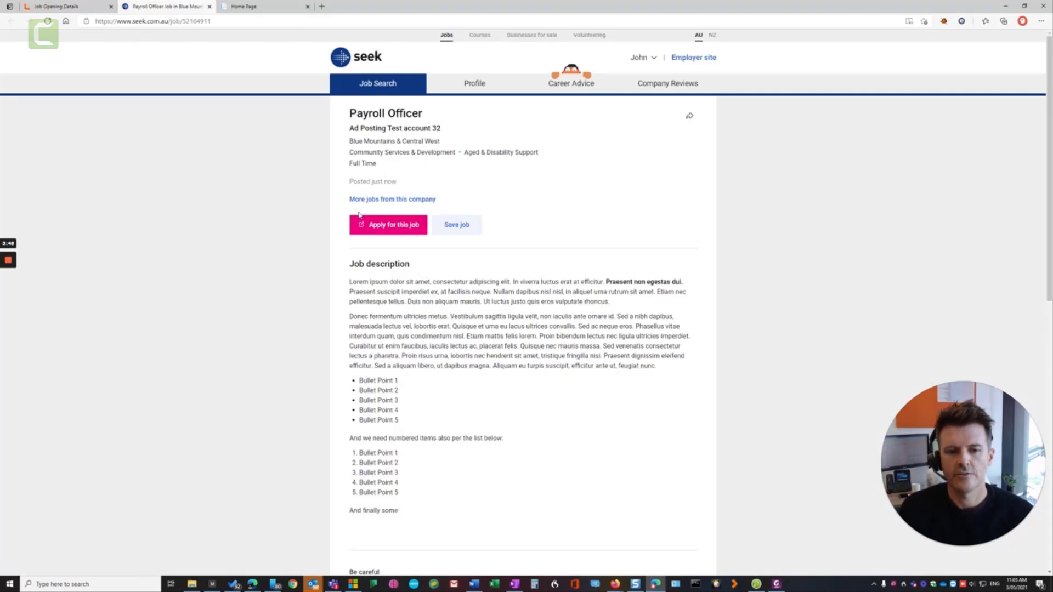
Apply for the Payroll Officer job from SEEK, allowing access to the SEEK profile and accepting the application's terms and conditions
left_click(376, 225)
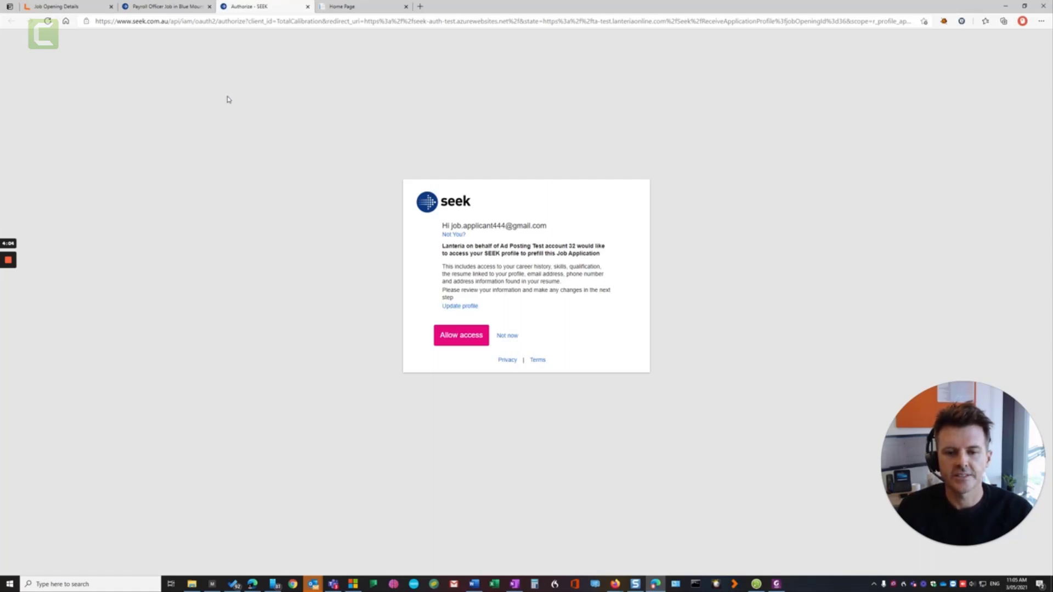
left_click(459, 339)
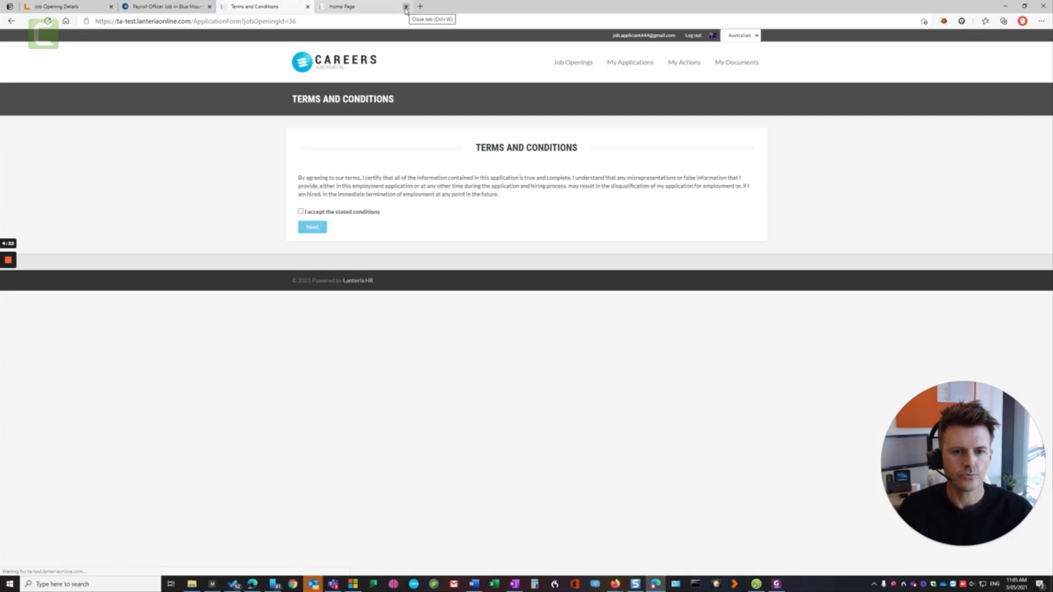
left_click(301, 212)
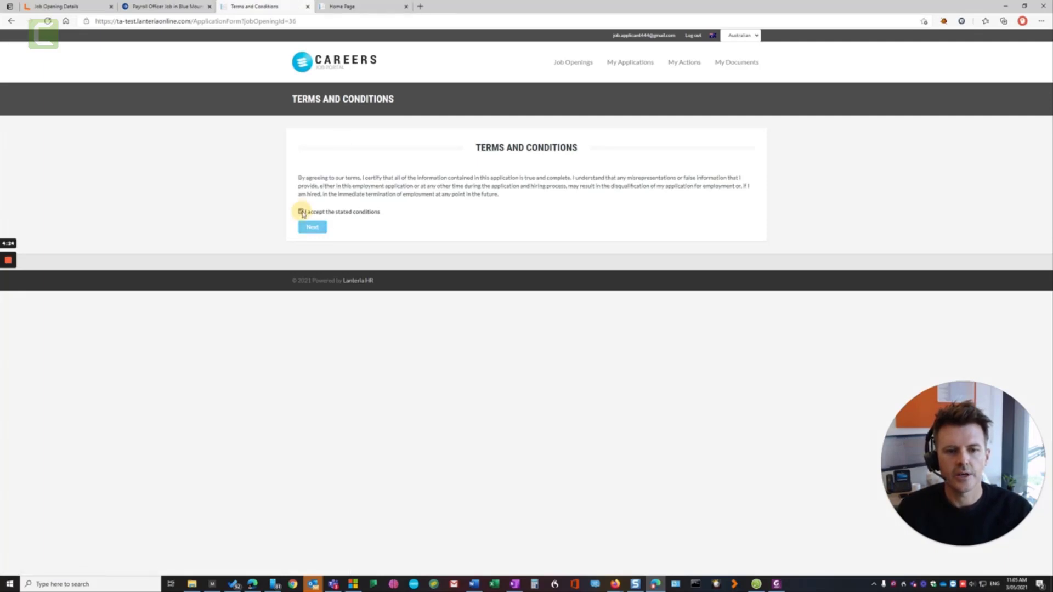
left_click(312, 227)
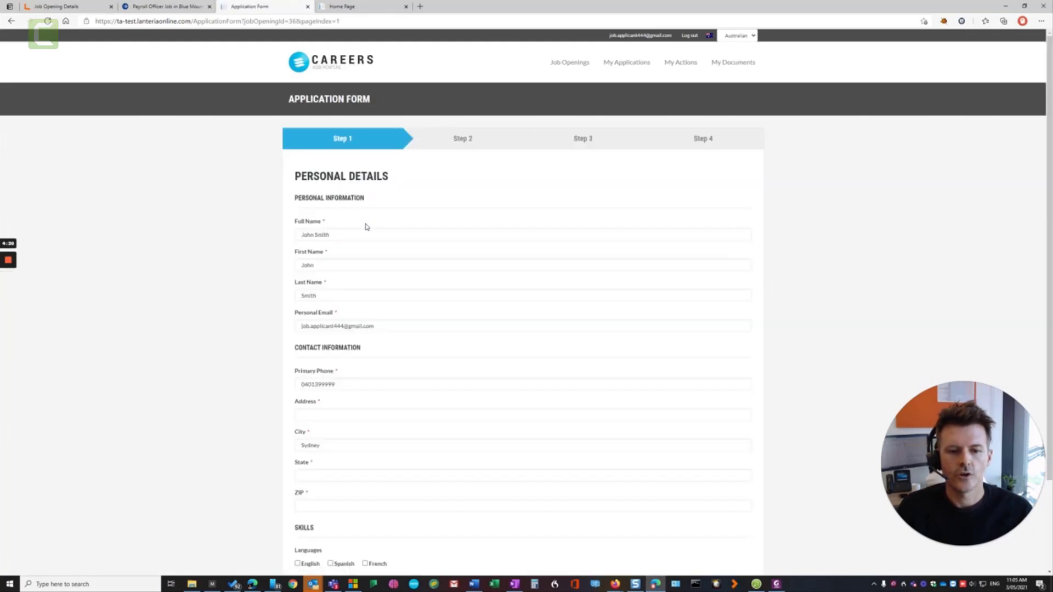
Fill in the applicant's address, state and ZIP code, select French as a language, and continue to the employment and education details
scroll(366, 226, "down", 3)
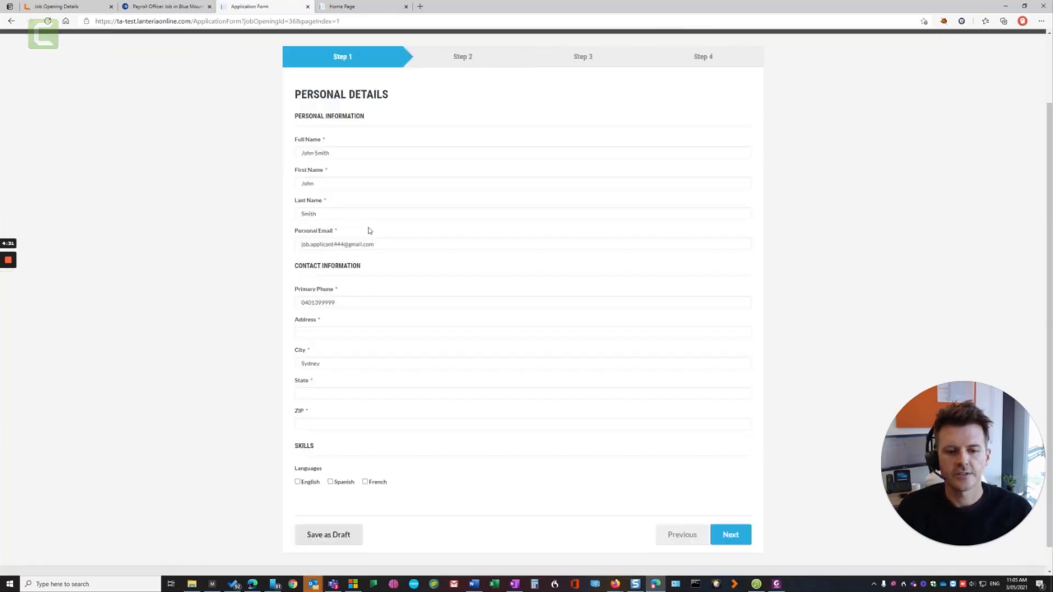
left_click(346, 329)
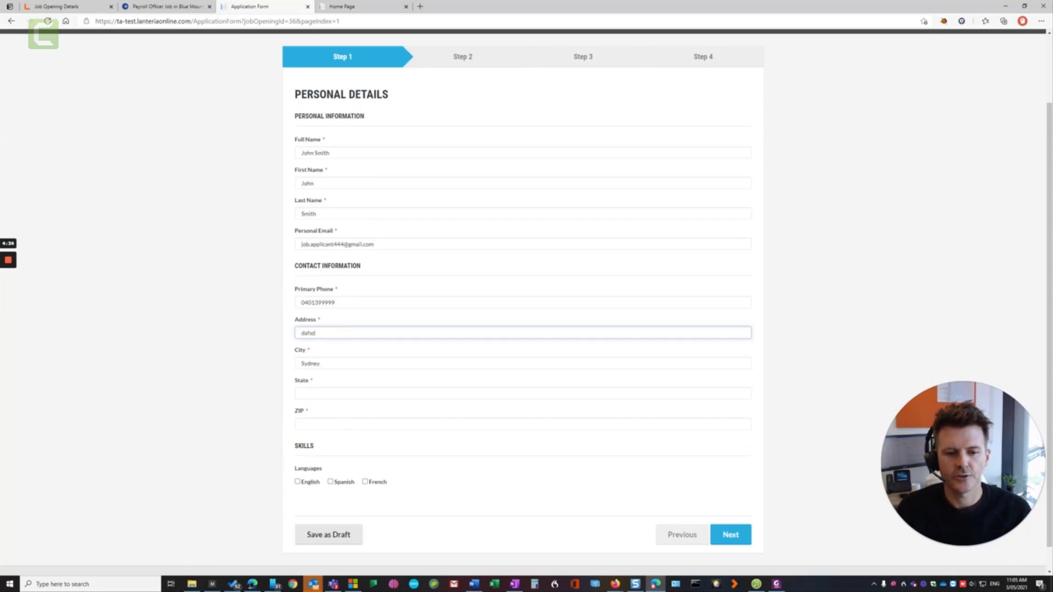
left_click(333, 393)
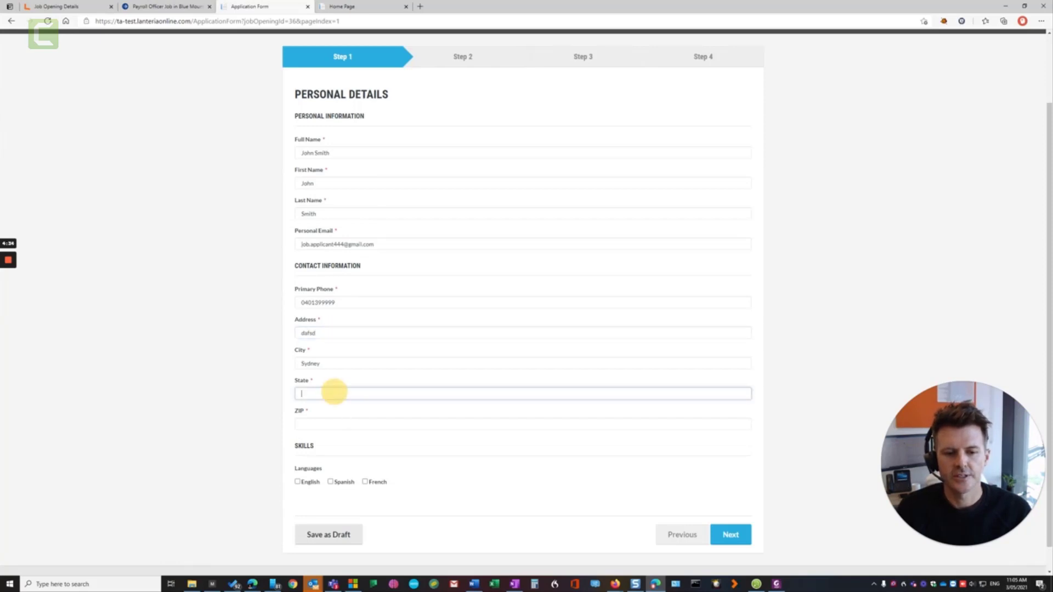
left_click(302, 424)
type("23432")
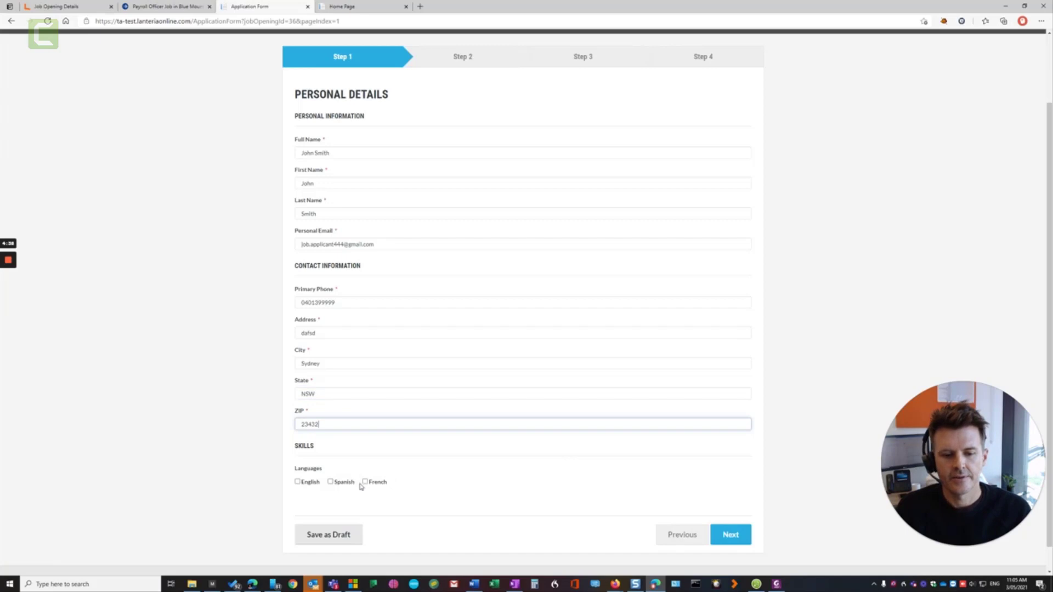
left_click(364, 482)
left_click(732, 535)
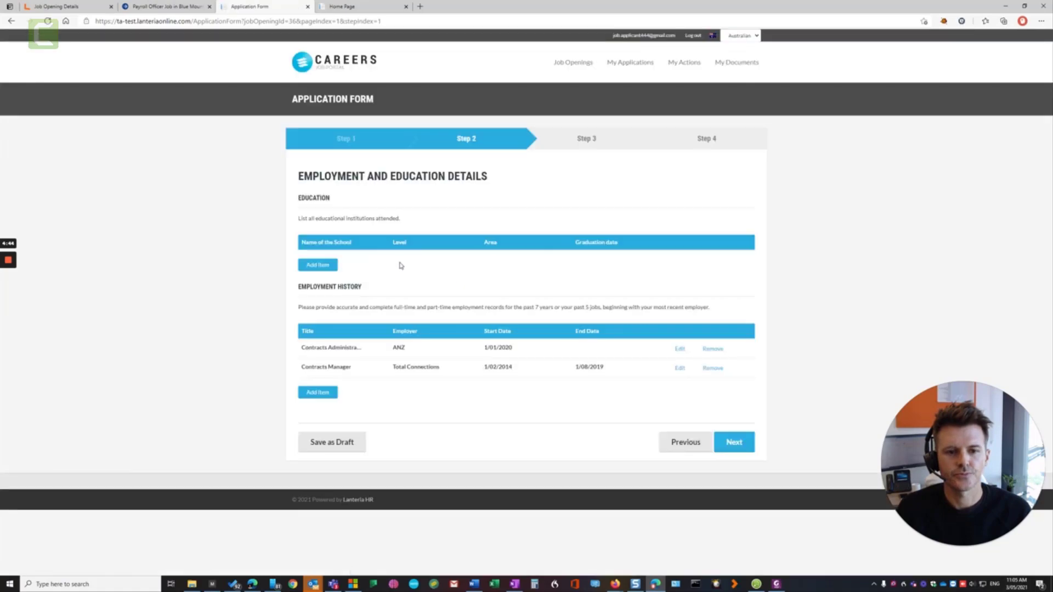
Add an education entry for school "afsdf" with level Bachelor Degree, area "fasdfs" and graduation date 12/05/2021, and continue to the additional information
left_click(311, 265)
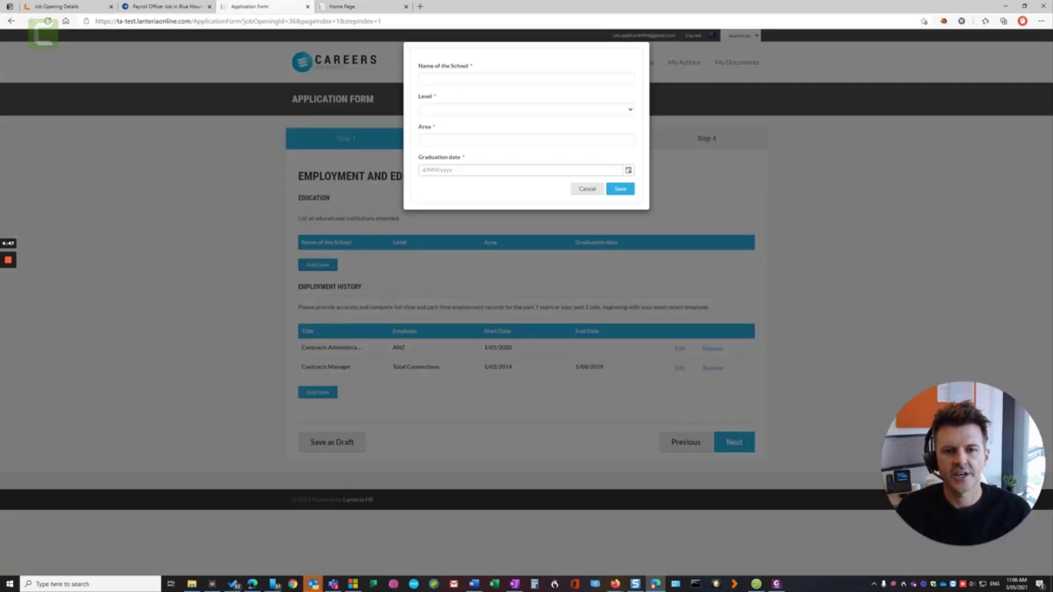
left_click(446, 79)
type("afsdf")
left_click(437, 109)
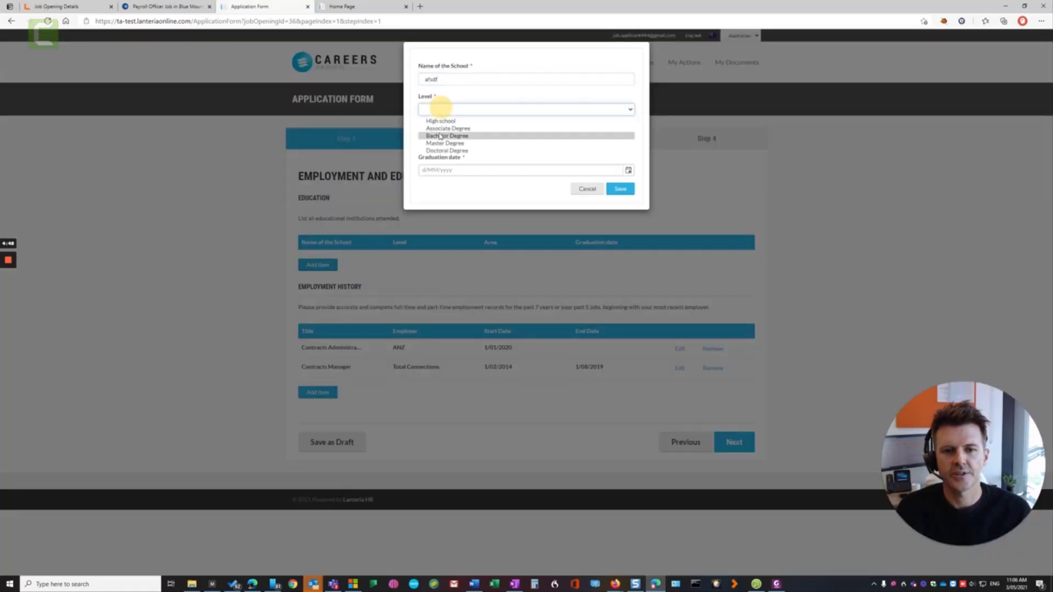
left_click(438, 134)
left_click(439, 140)
type("fasdfs")
left_click(489, 172)
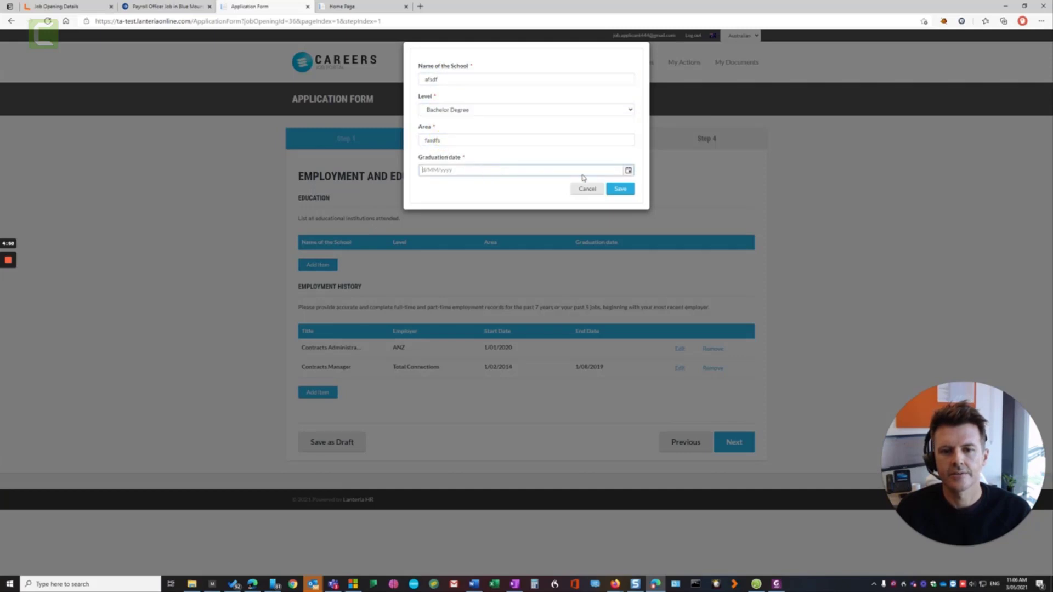
left_click(626, 171)
left_click(444, 220)
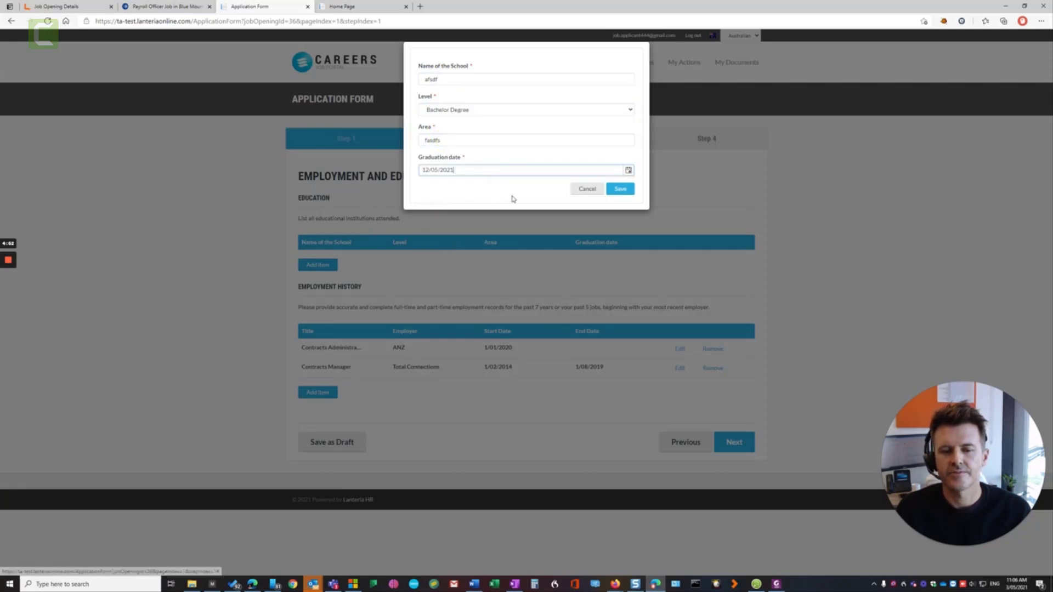
left_click(613, 189)
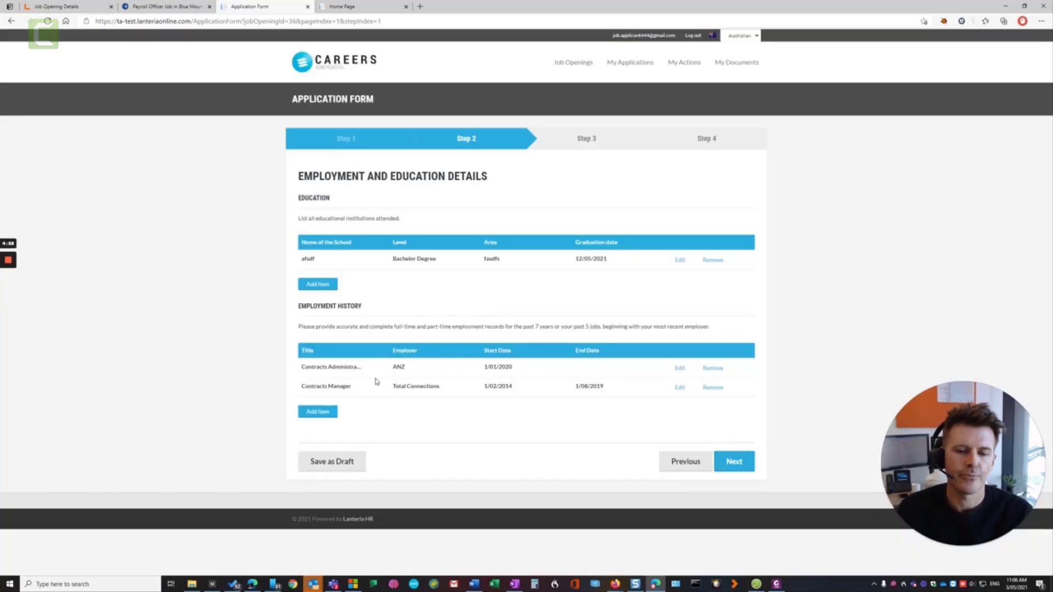
left_click(733, 461)
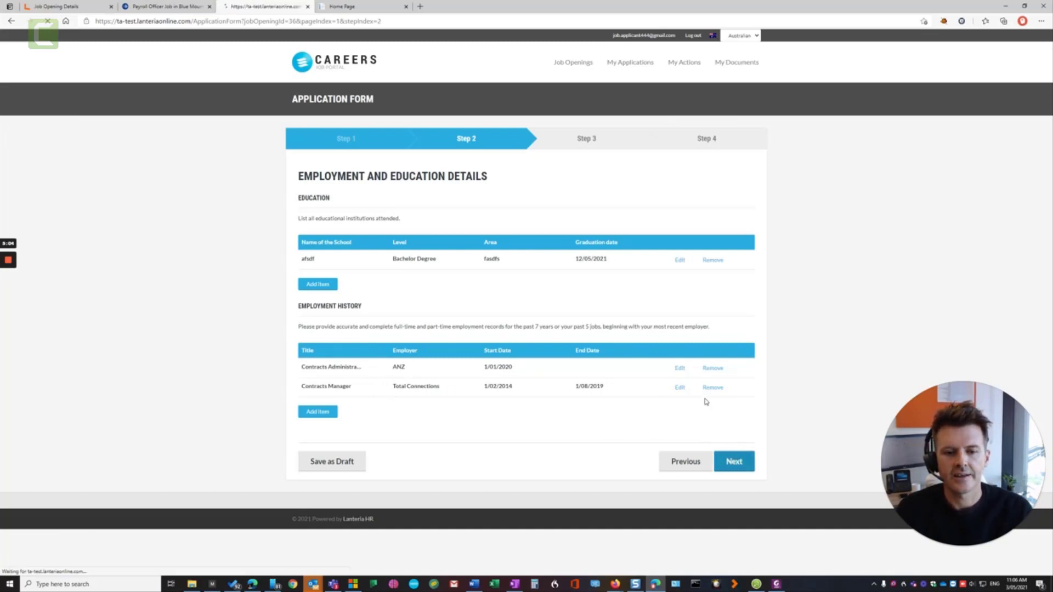
Enter "dasfsd" as the applicant notes and "asdfsadfd" as the comment, and continue to the applicant documents
left_click(449, 259)
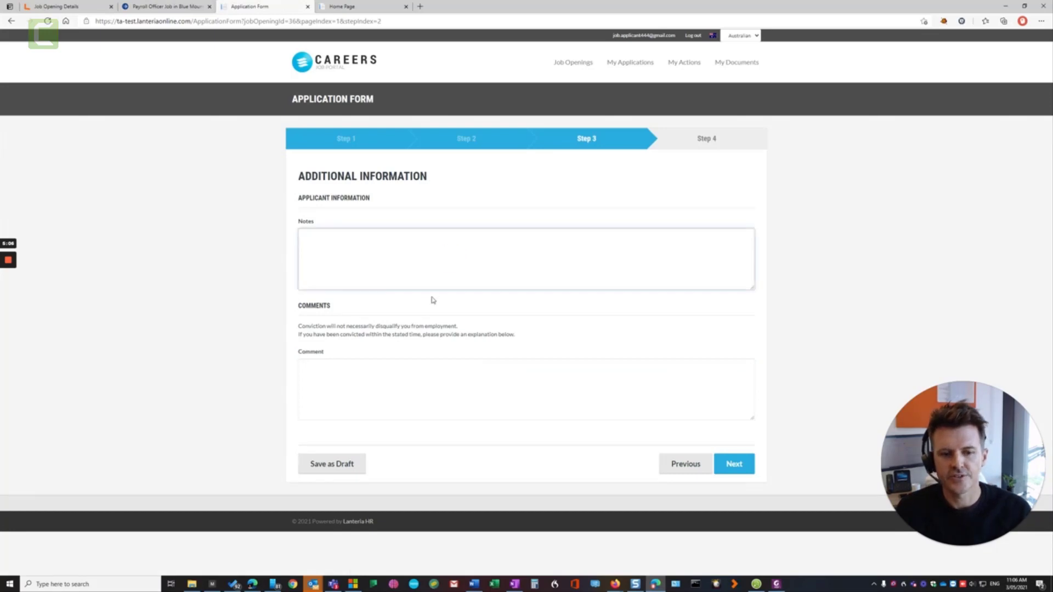
type("dasfsd")
left_click(405, 379)
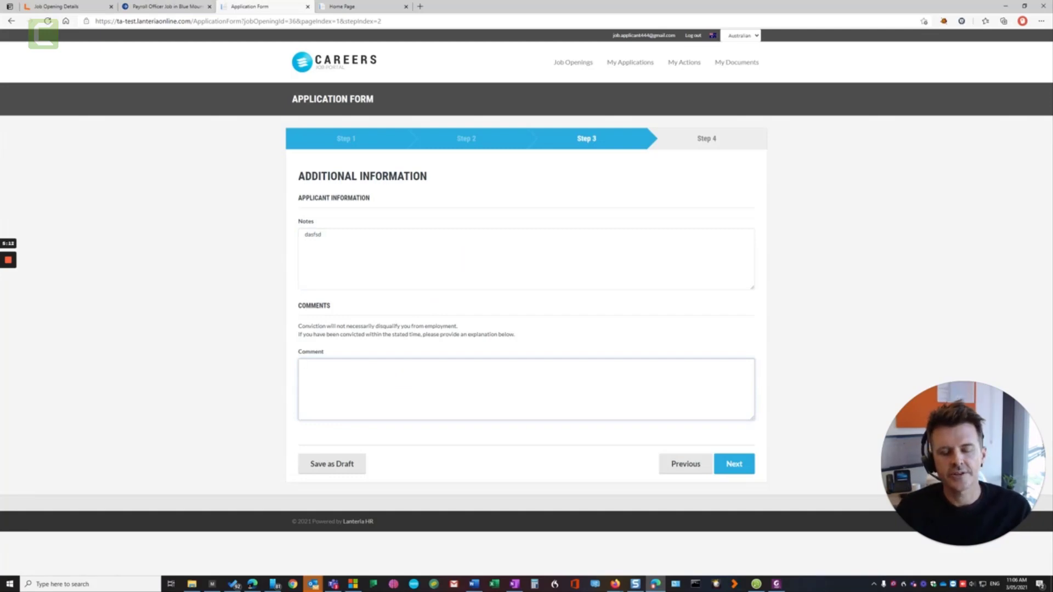
type("asdfsadfd")
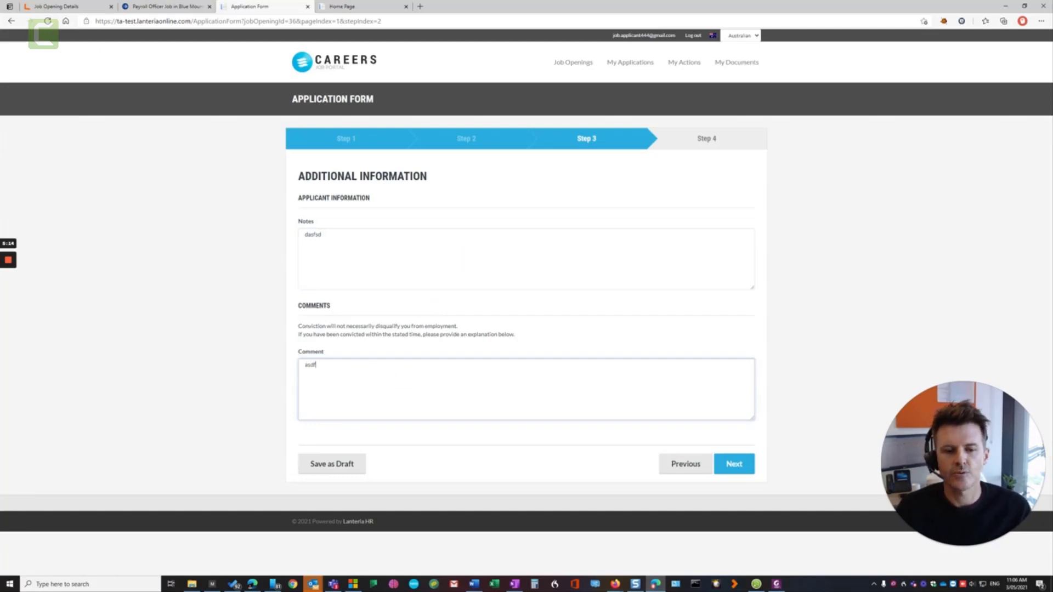
left_click(735, 464)
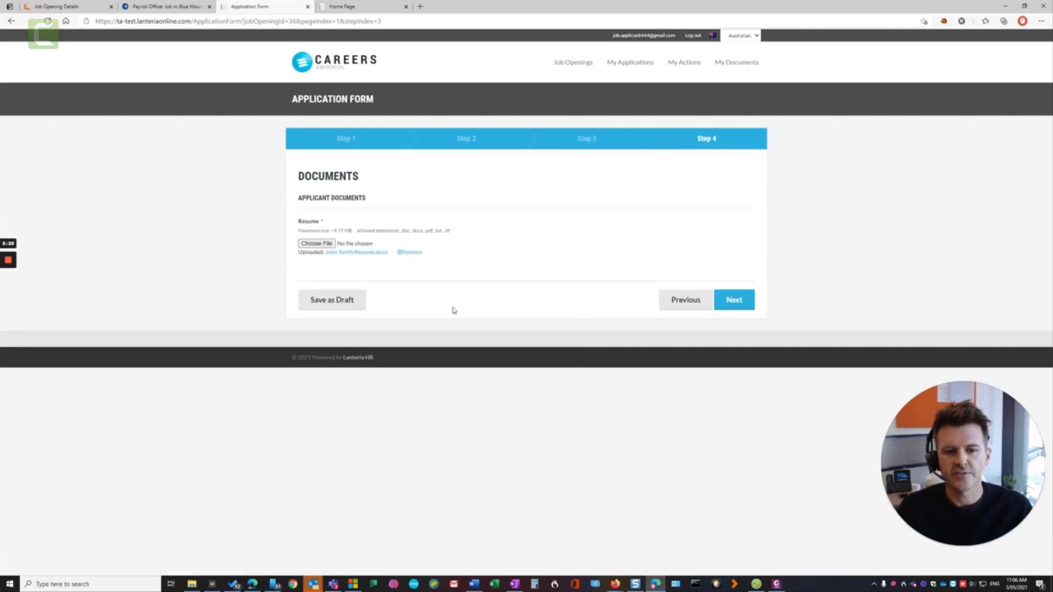
Keep the uploaded resume, accept the disclaimer's conditions of applying, and submit the Payroll Officer application from the preview
left_click(736, 302)
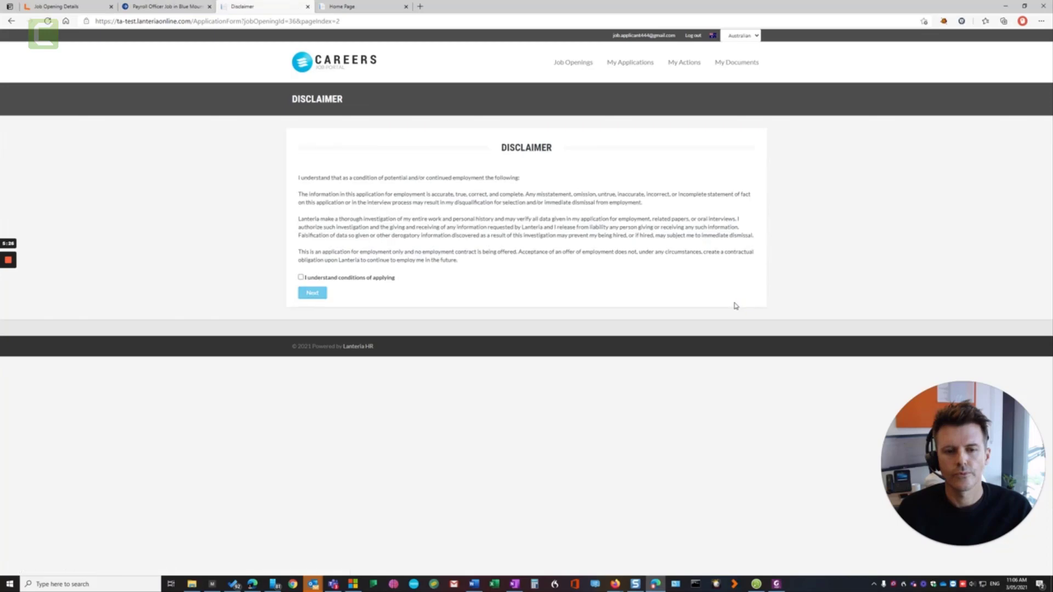
left_click(357, 278)
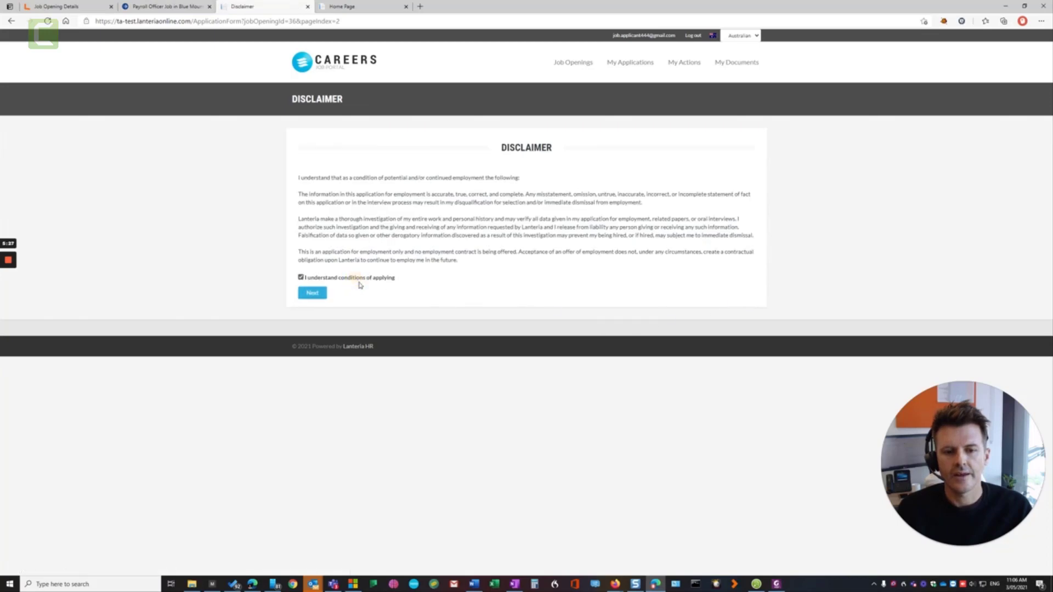
left_click(312, 293)
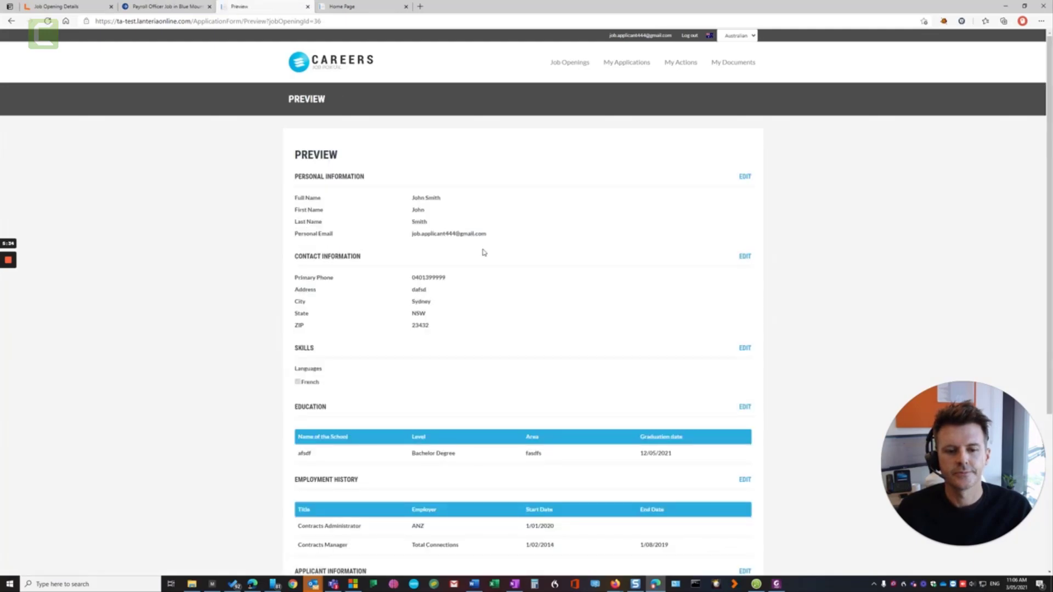
scroll(497, 254, "down", 4)
left_click(696, 507)
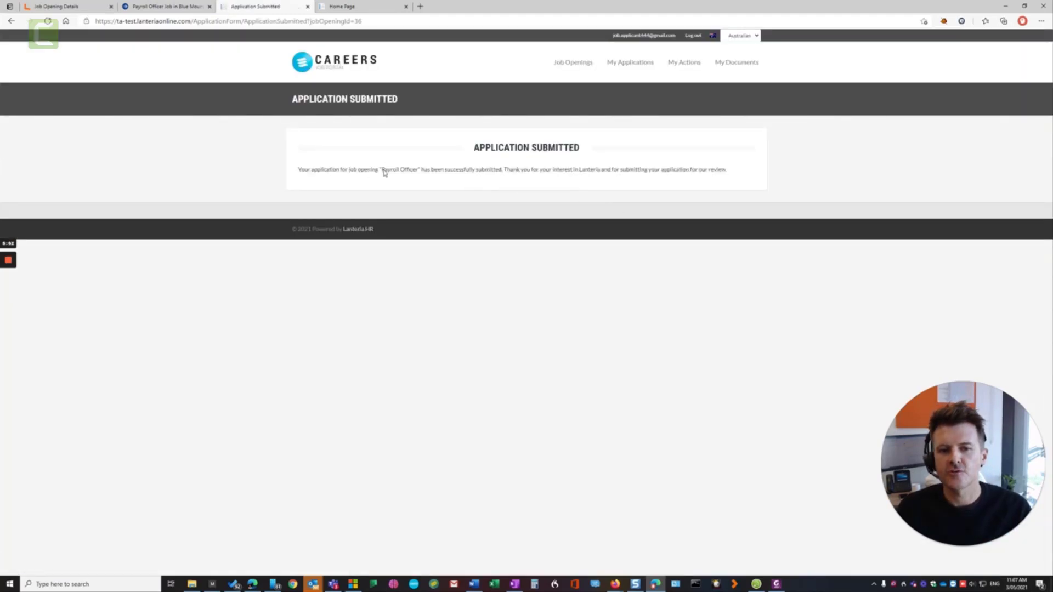
left_click_drag(382, 170, 407, 170)
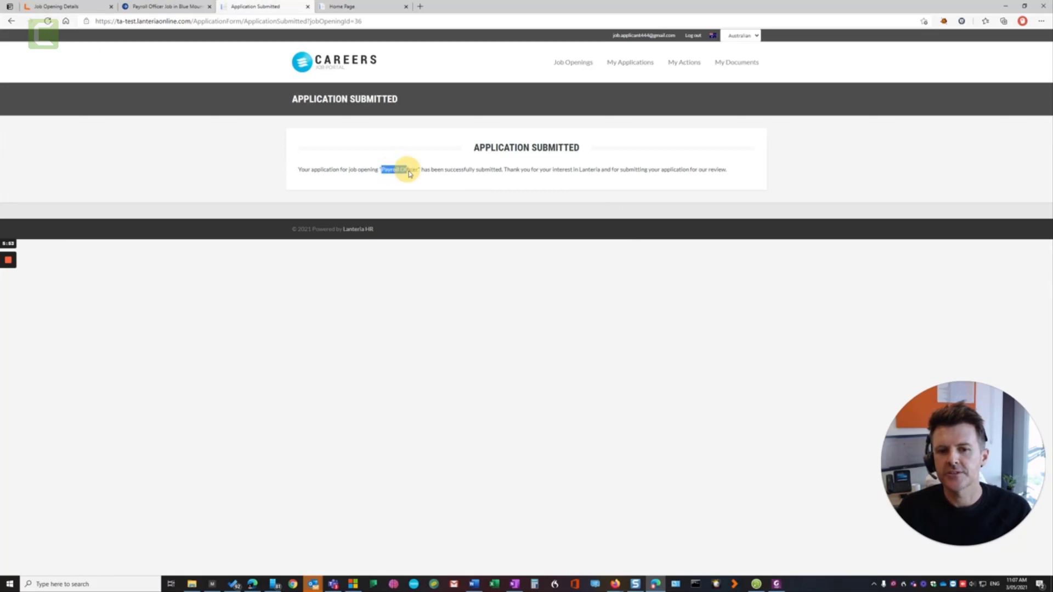
left_click(646, 189)
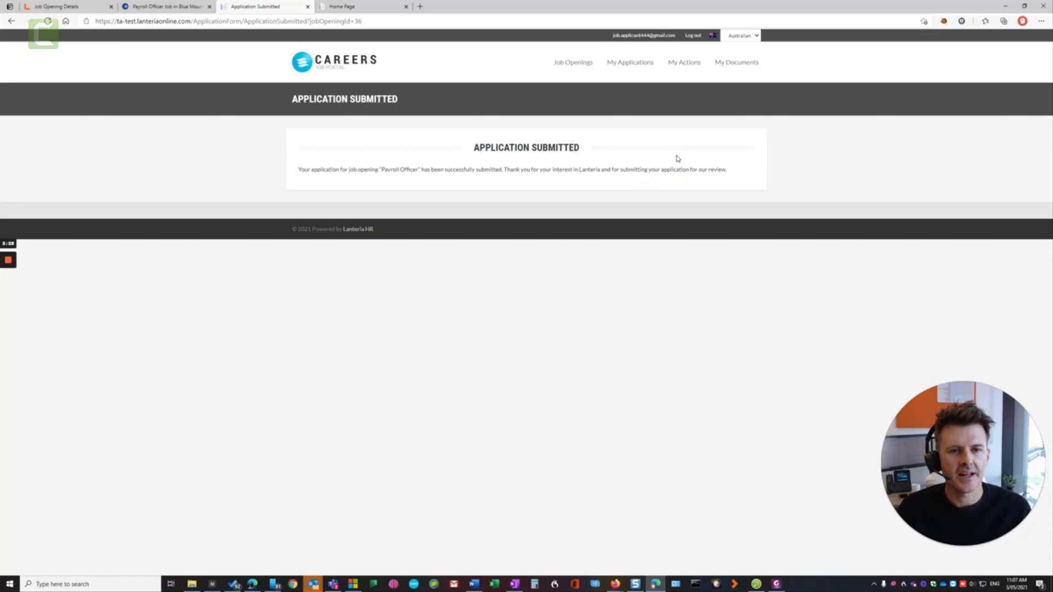
Return to the Payroll Officer opening in Lanteria, open its candidates, and view the applicant's submitted documents
left_click(88, 8)
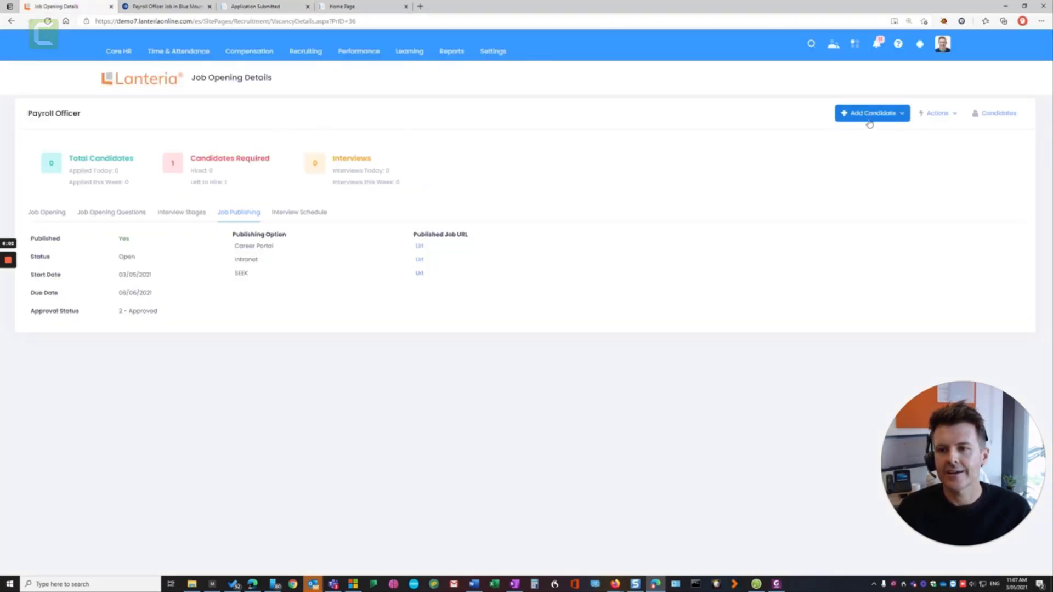
left_click(996, 113)
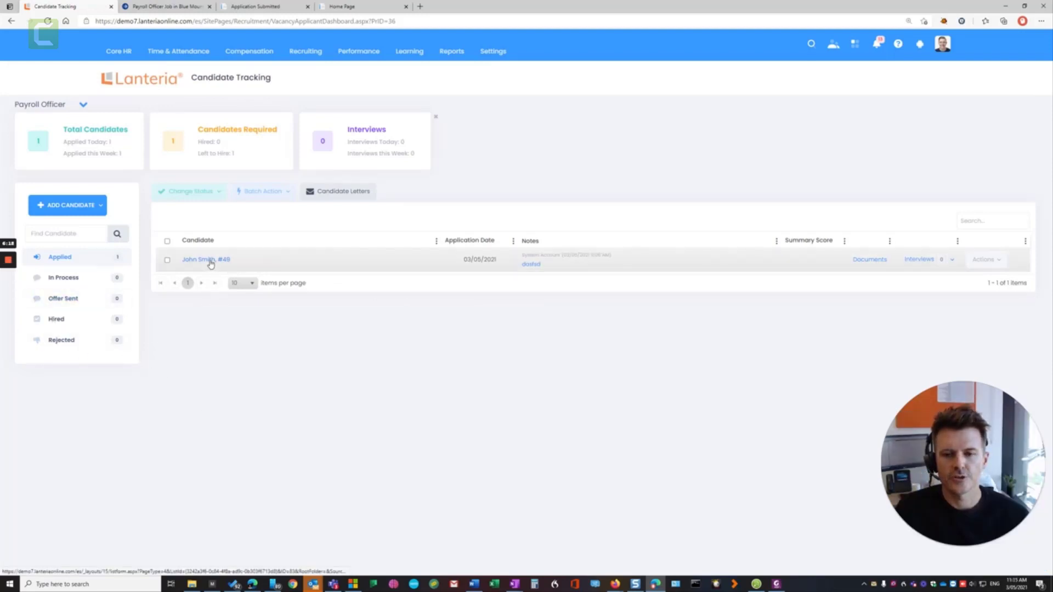
left_click(877, 261)
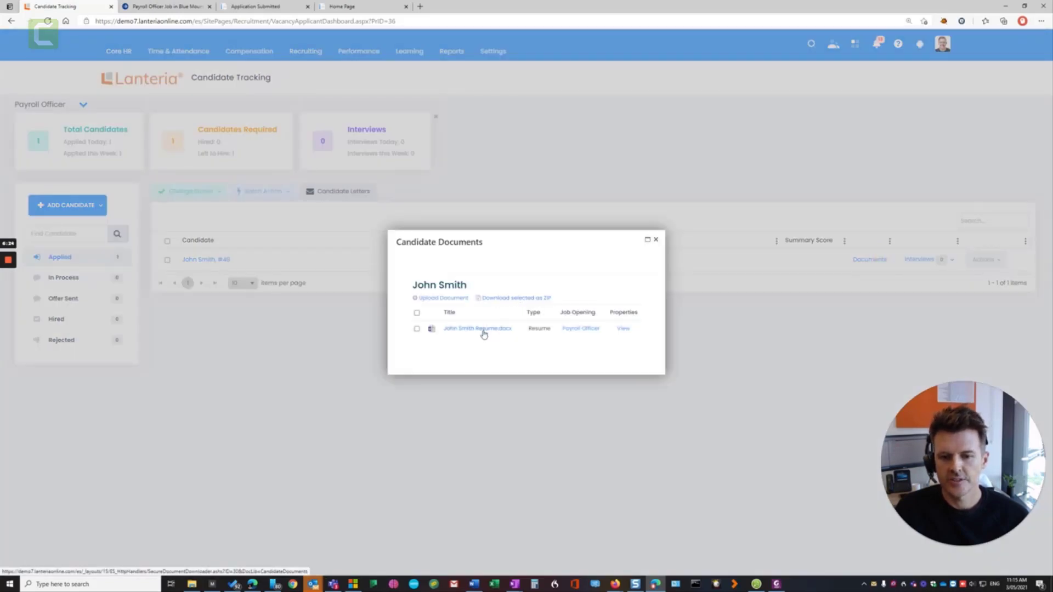
left_click(655, 240)
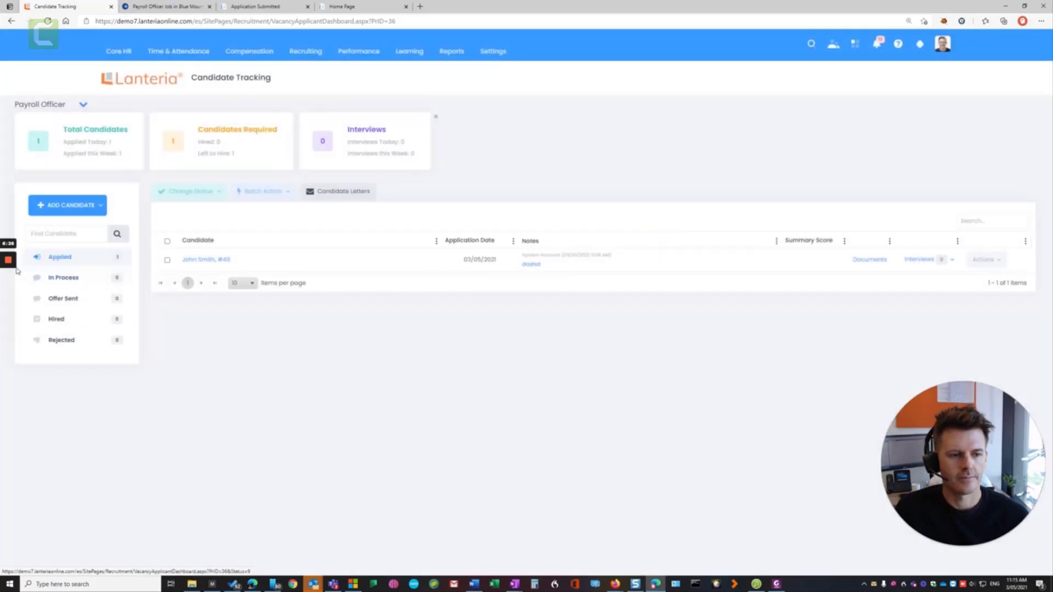
mouse_move(11, 268)
left_click(8, 294)
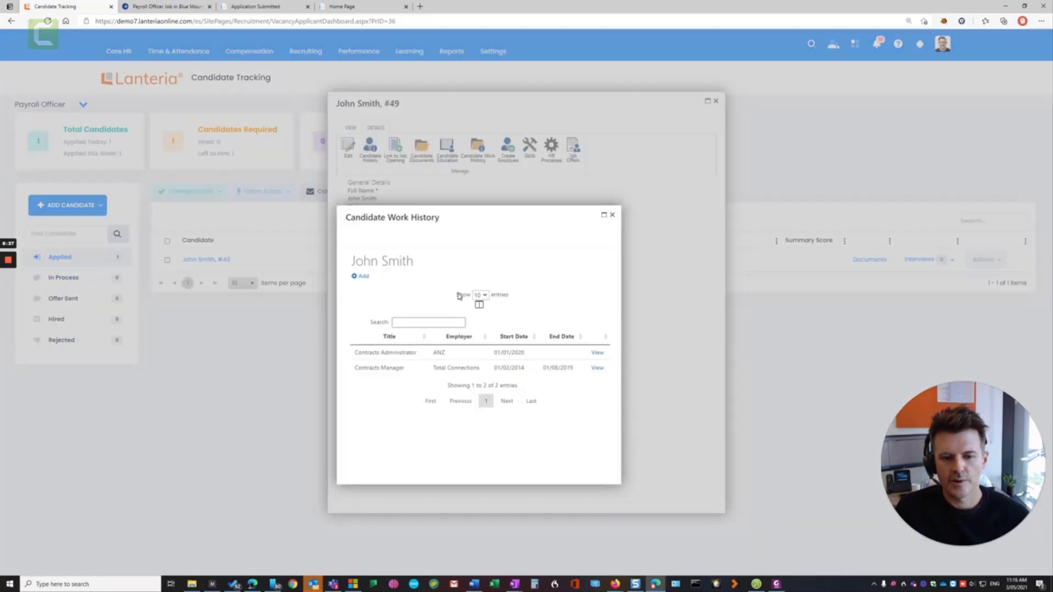